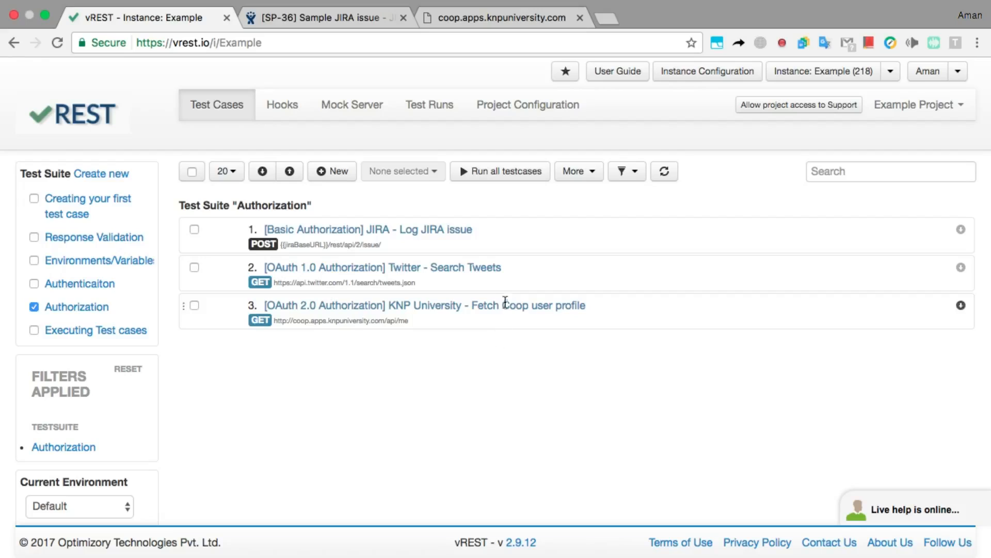
# Open Authorization(s) from the More menu to see the empty list of saved API authorizations
pyautogui.click(573, 172)
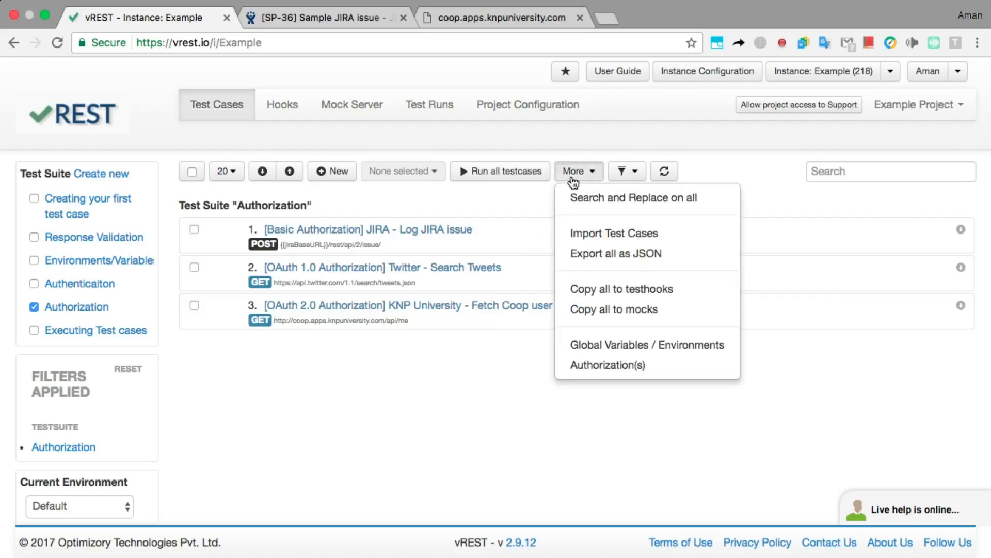
pyautogui.click(602, 367)
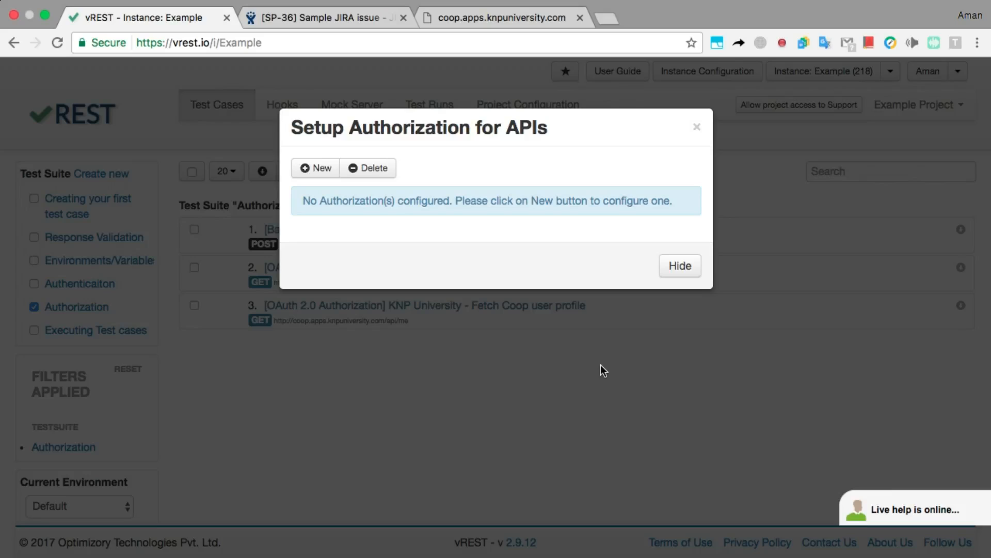
# Start a new authorization with Basic Auth as its type, then switch to the JIRA issue tab
pyautogui.click(322, 168)
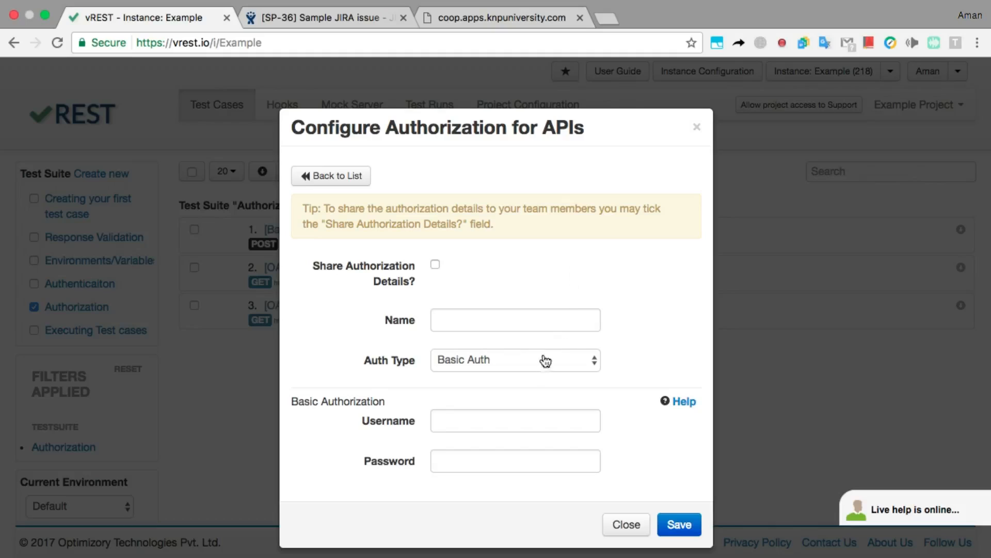
pyautogui.click(528, 367)
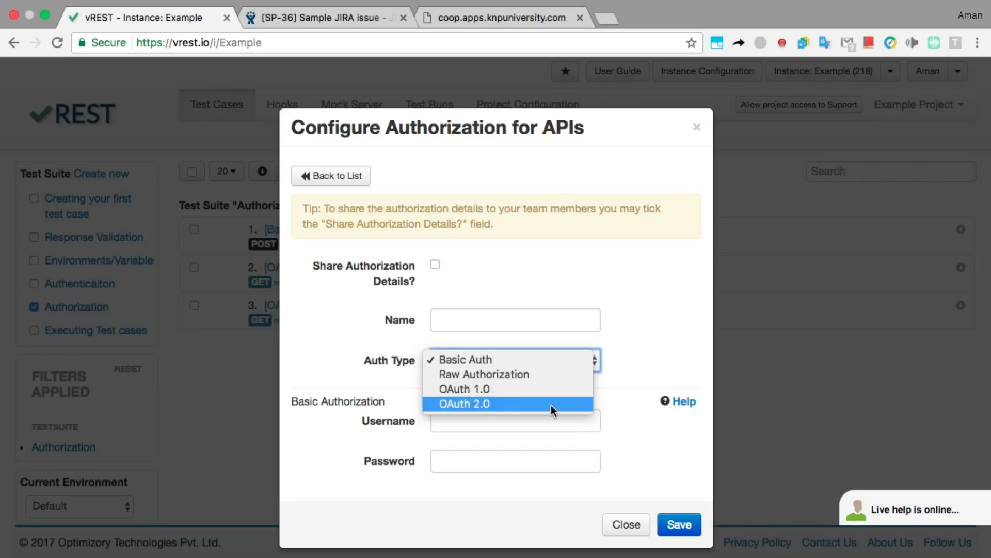
pyautogui.click(607, 403)
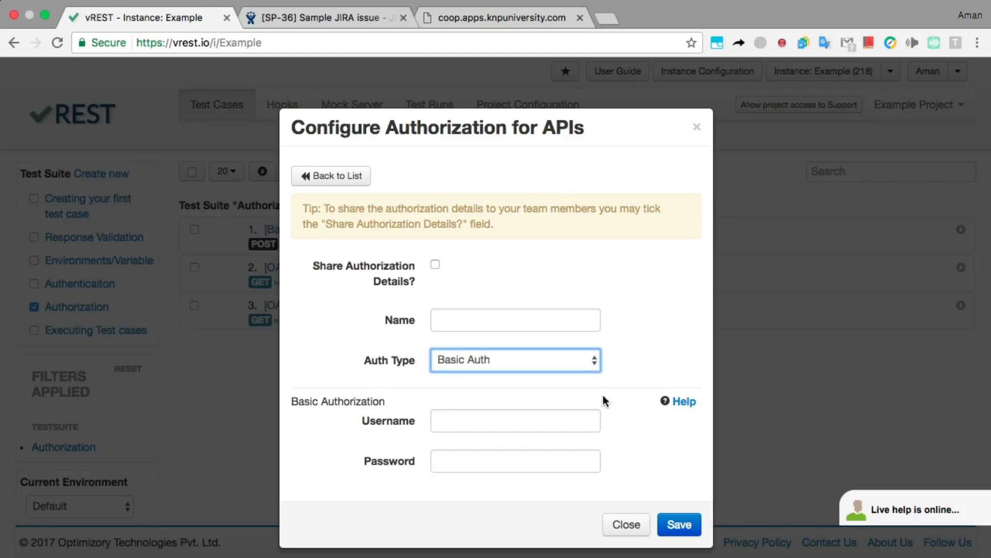
pyautogui.click(379, 24)
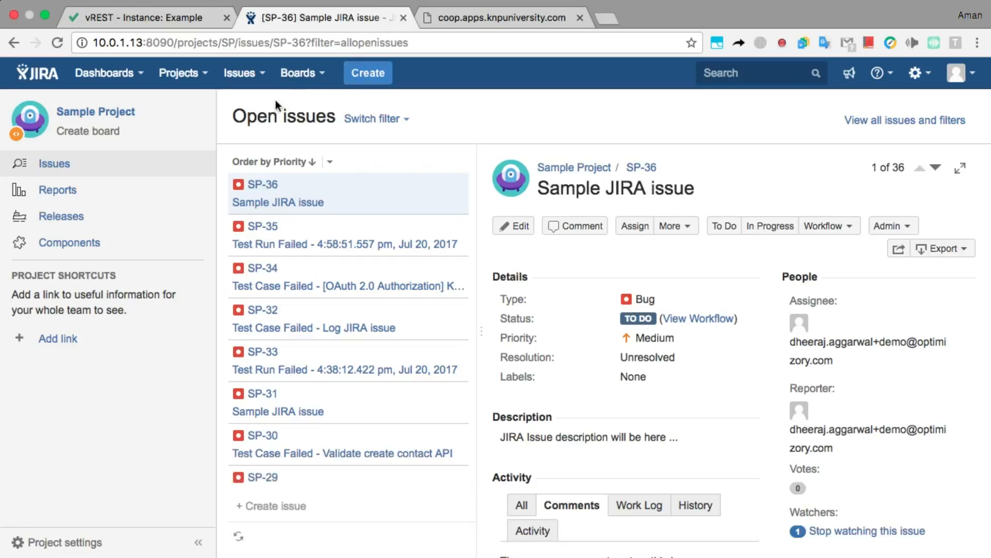
pyautogui.click(89, 10)
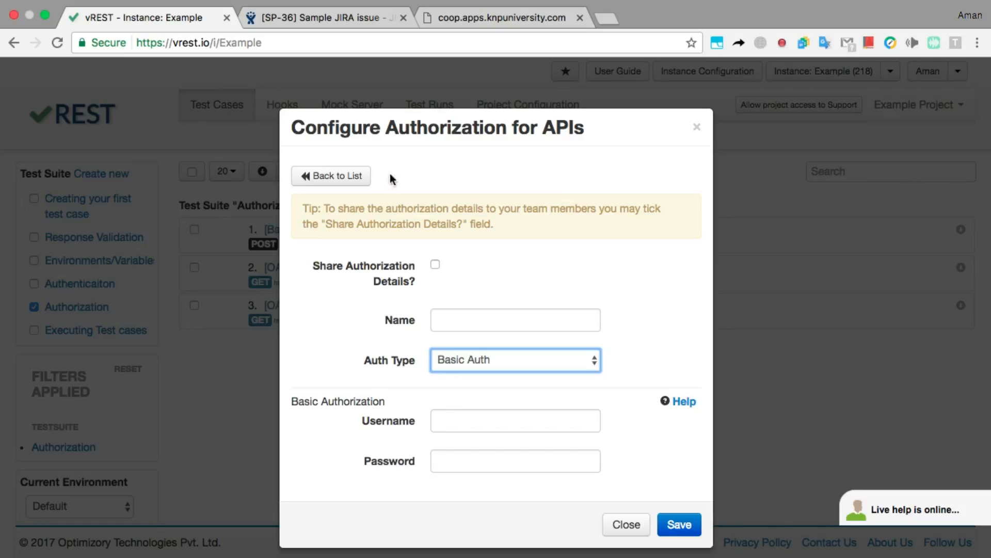
# Name the Basic Auth authorization JIRA Admin, enter the JIRA admin username and password, and save
pyautogui.click(452, 322)
pyautogui.write('JIRA Admin')
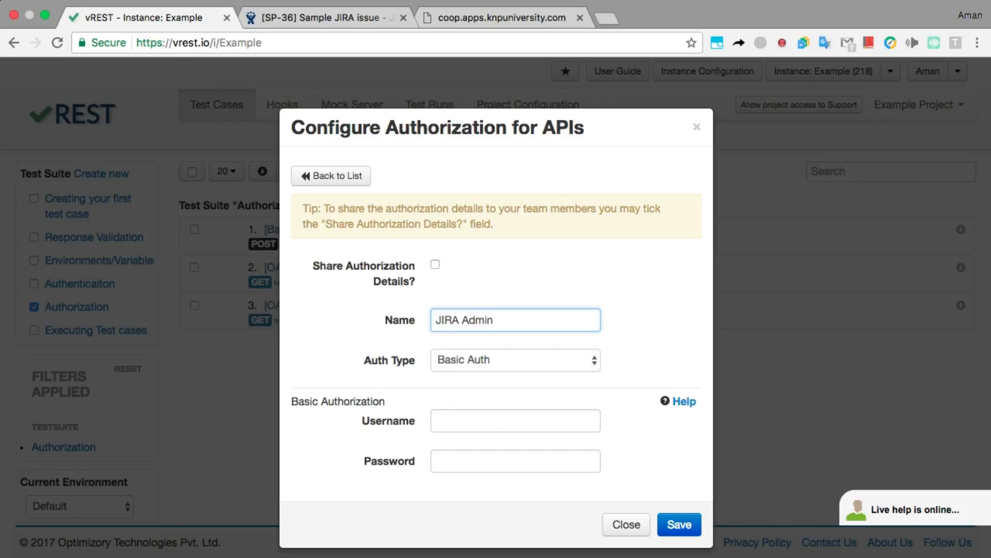
pyautogui.click(646, 322)
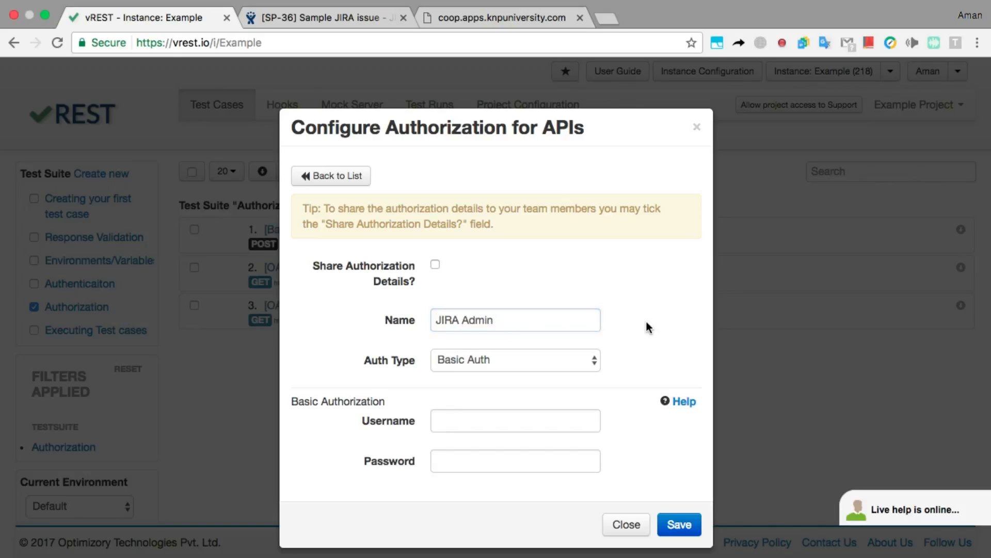
pyautogui.click(541, 416)
pyautogui.write('admin')
pyautogui.press('Tab')
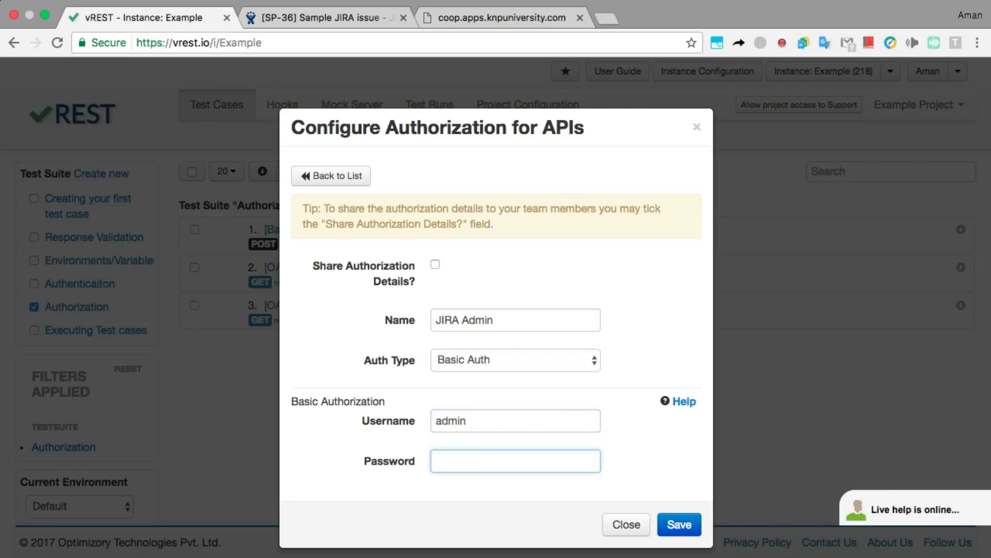
pyautogui.write('•••••')
pyautogui.click(680, 524)
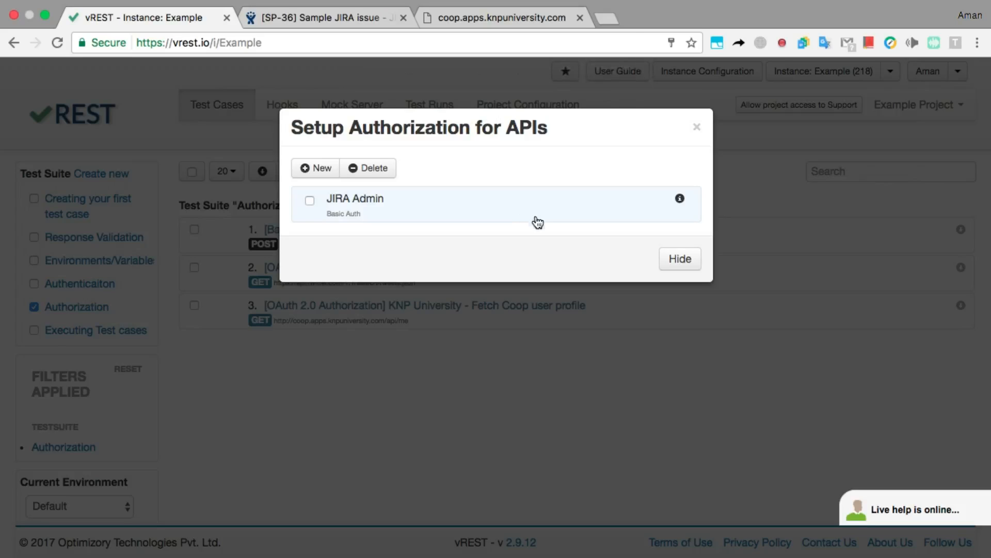
# Hide the authorization setup and set the JIRA - Log JIRA issue test case's Authorization to JIRA Admin
pyautogui.click(678, 265)
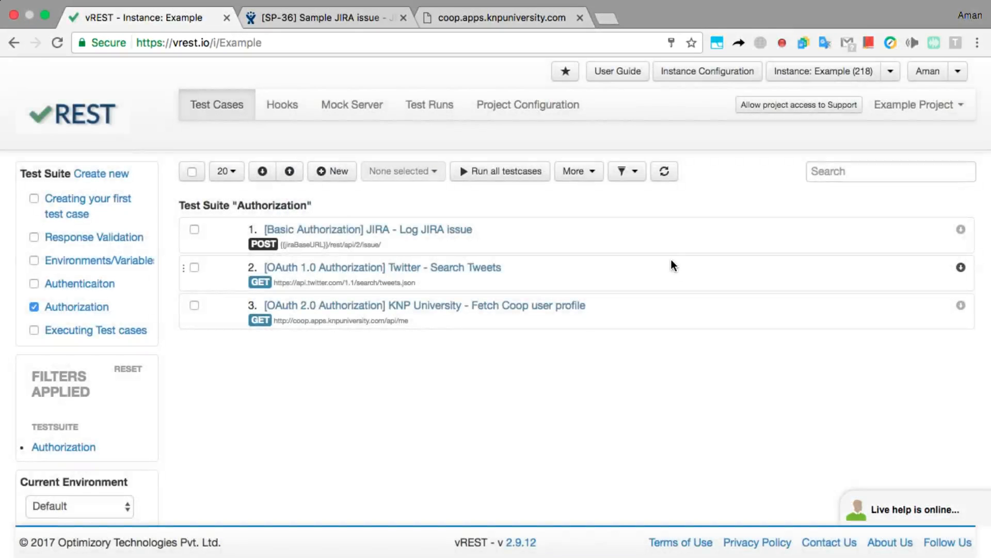
pyautogui.click(642, 240)
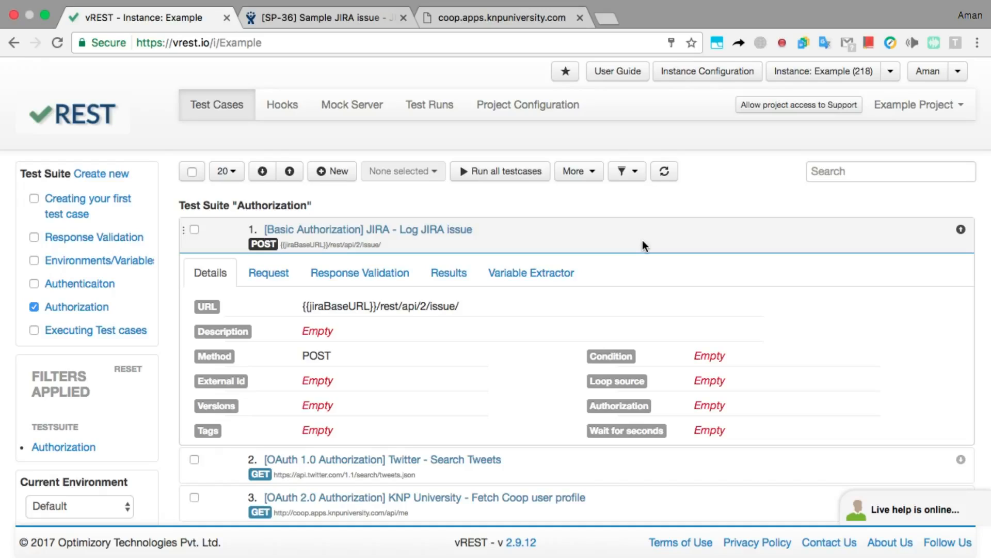
pyautogui.click(716, 408)
pyautogui.click(716, 407)
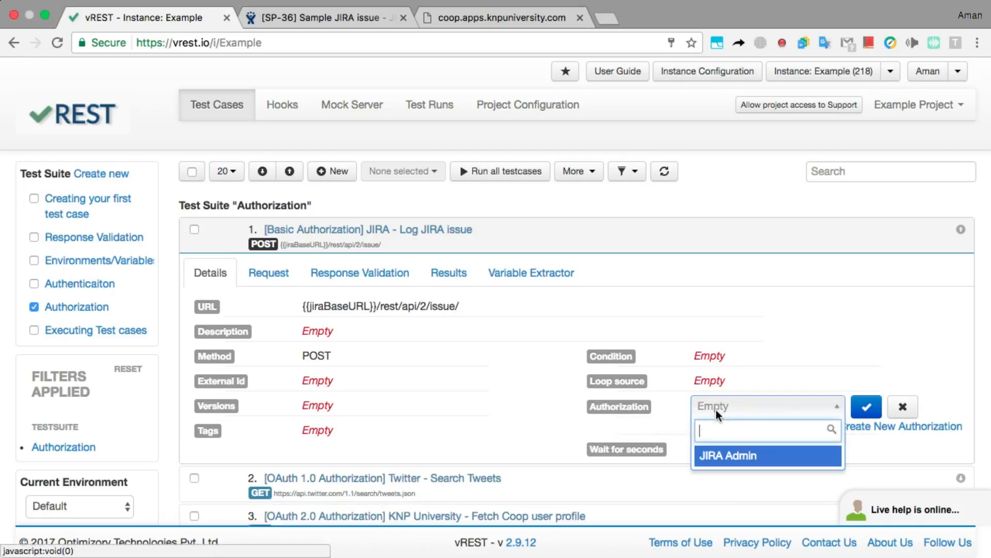
pyautogui.click(722, 455)
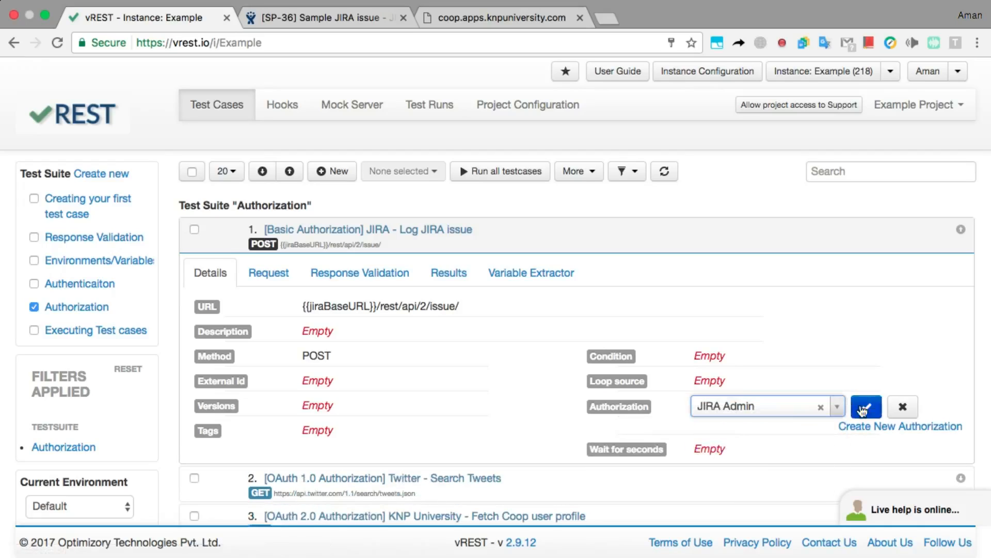
pyautogui.click(862, 407)
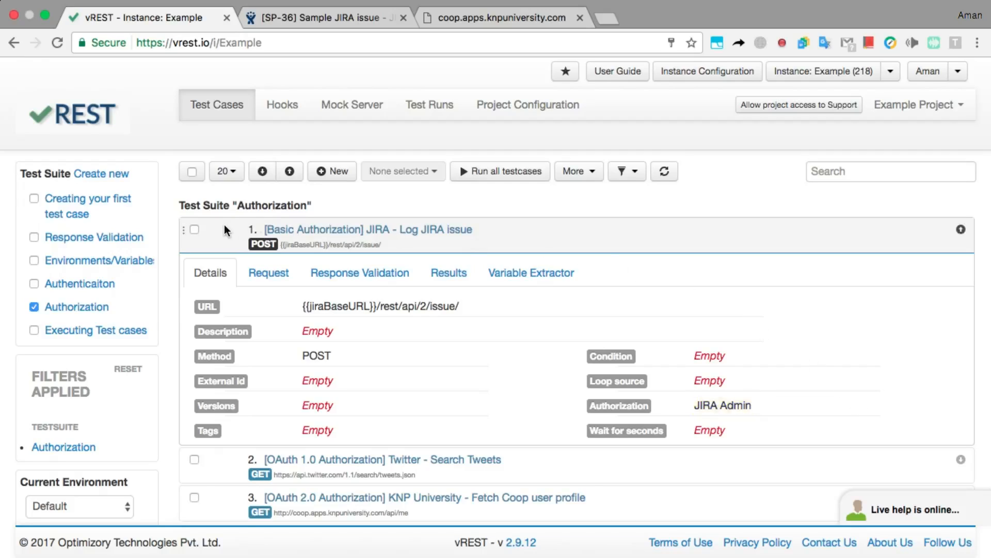
# Run the JIRA - Log JIRA issue test case and inspect its results, execution time and request headers
pyautogui.click(196, 229)
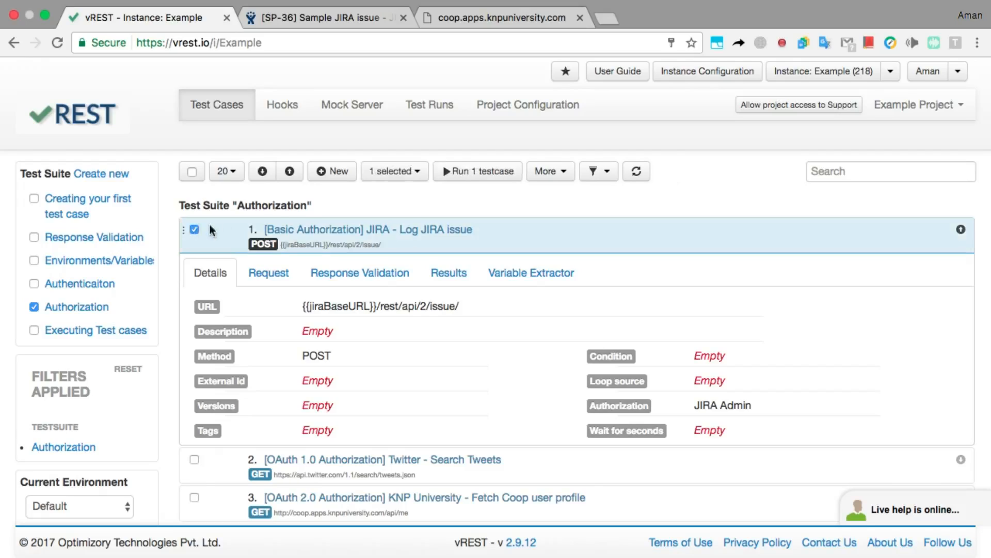
pyautogui.click(470, 173)
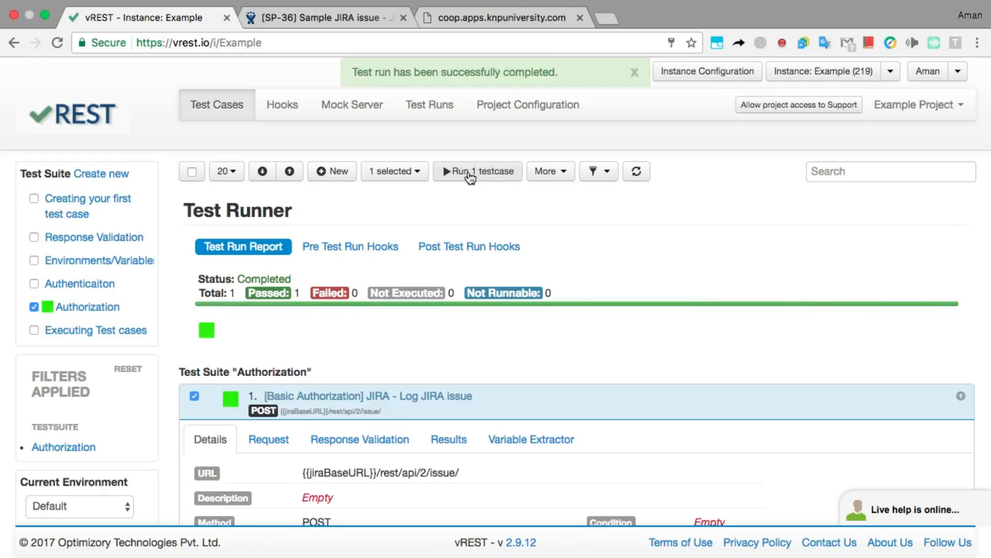
pyautogui.scroll(-3, 470, 175)
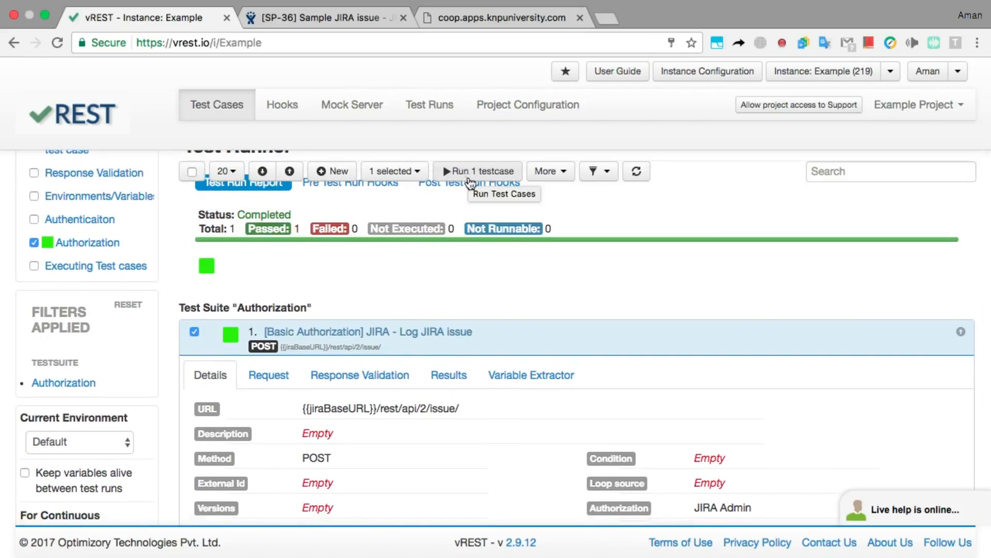
pyautogui.click(451, 374)
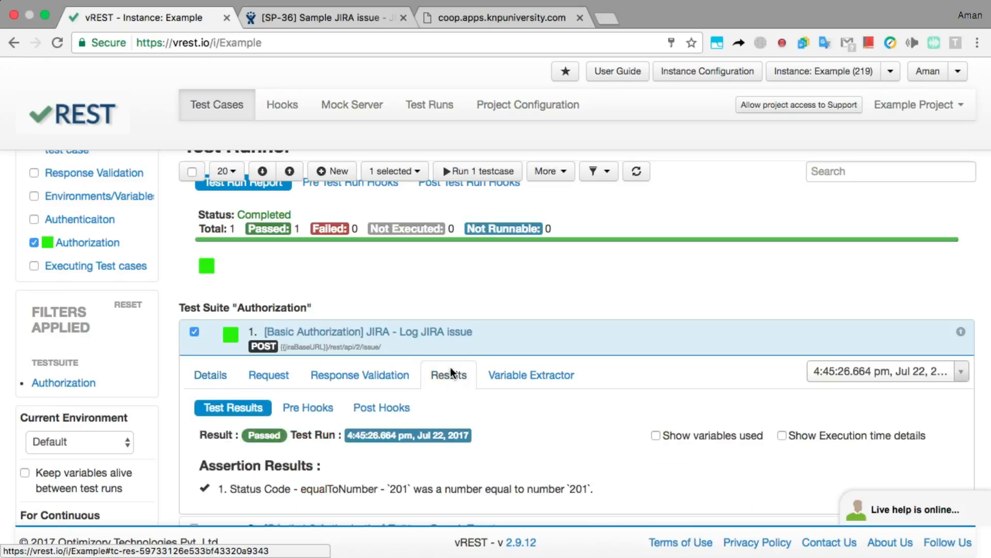
pyautogui.scroll(-5, 453, 369)
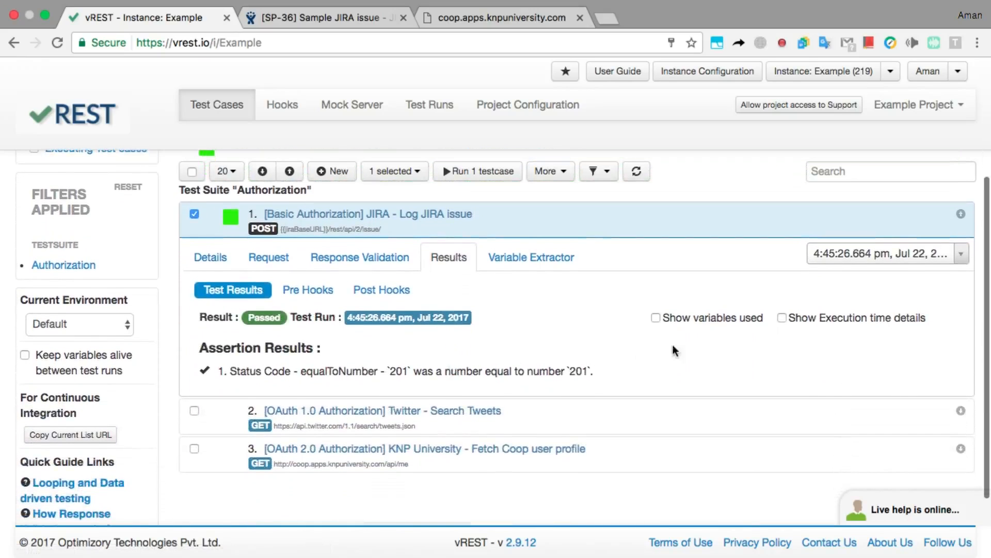
pyautogui.click(782, 319)
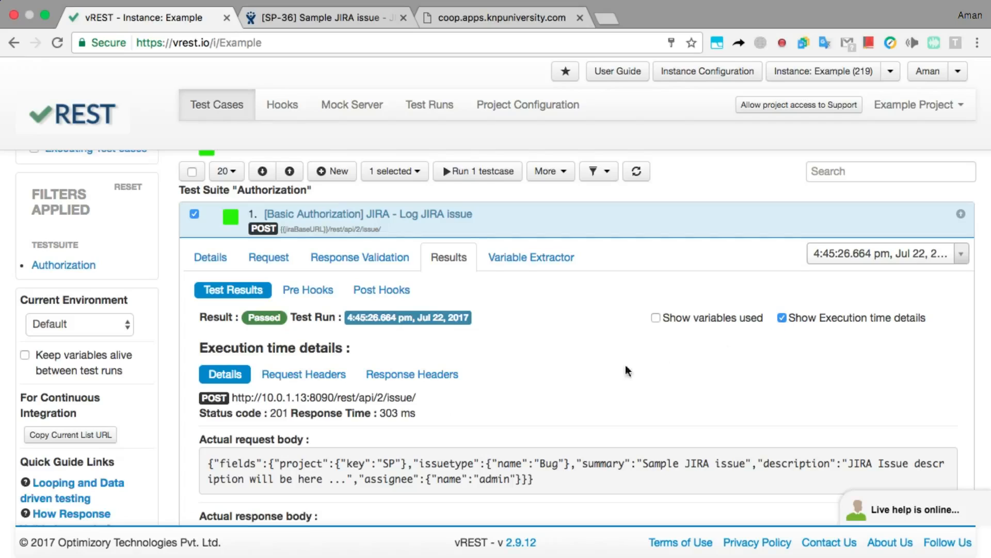
pyautogui.scroll(-5, 546, 380)
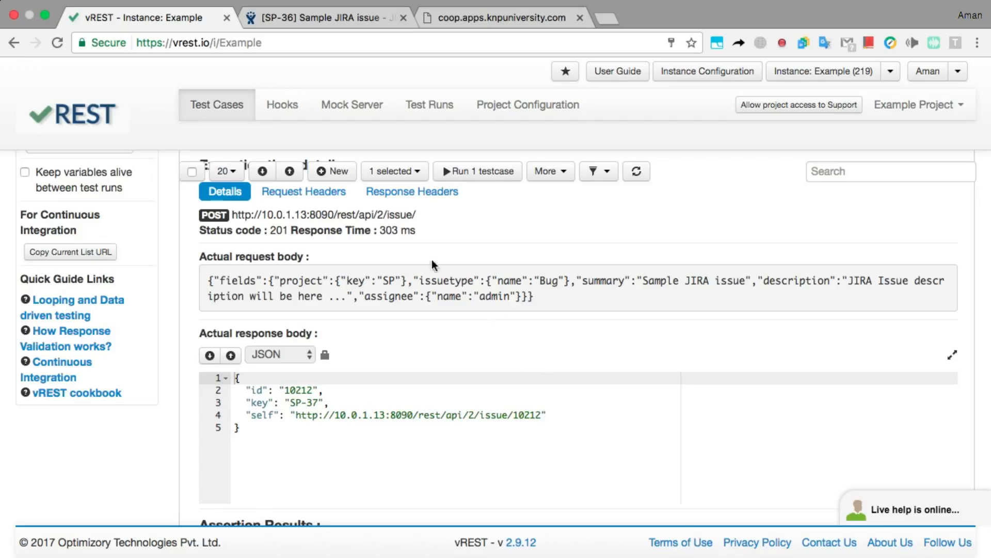
pyautogui.click(330, 200)
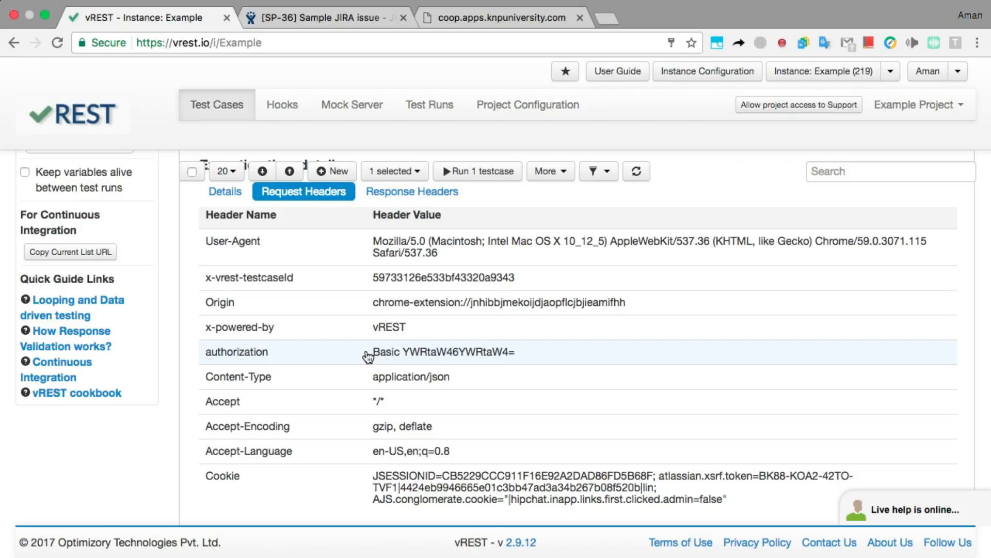
# Collapse test case 1 results and return to the Test Runner report showing 1 passed, 0 failed
pyautogui.scroll(5, 368, 356)
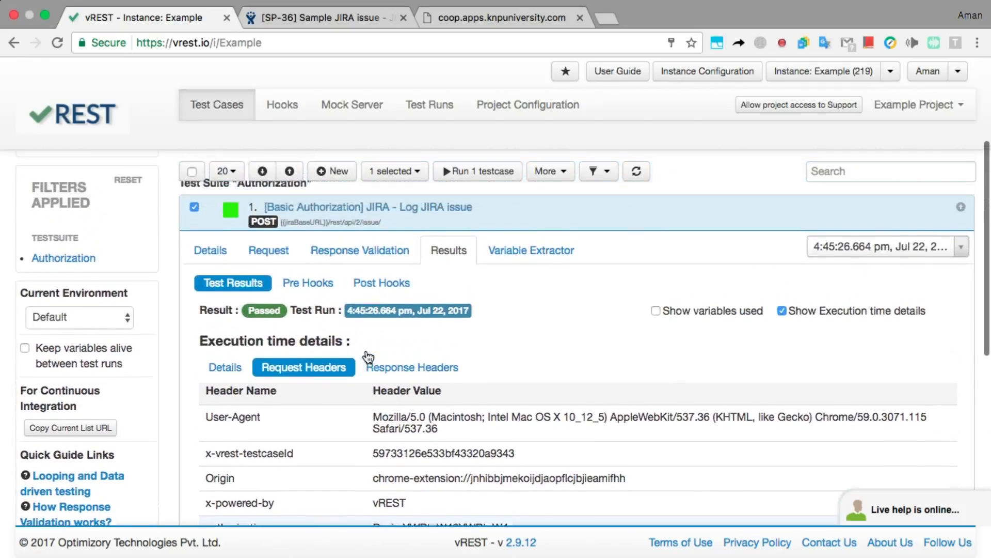
pyautogui.click(549, 230)
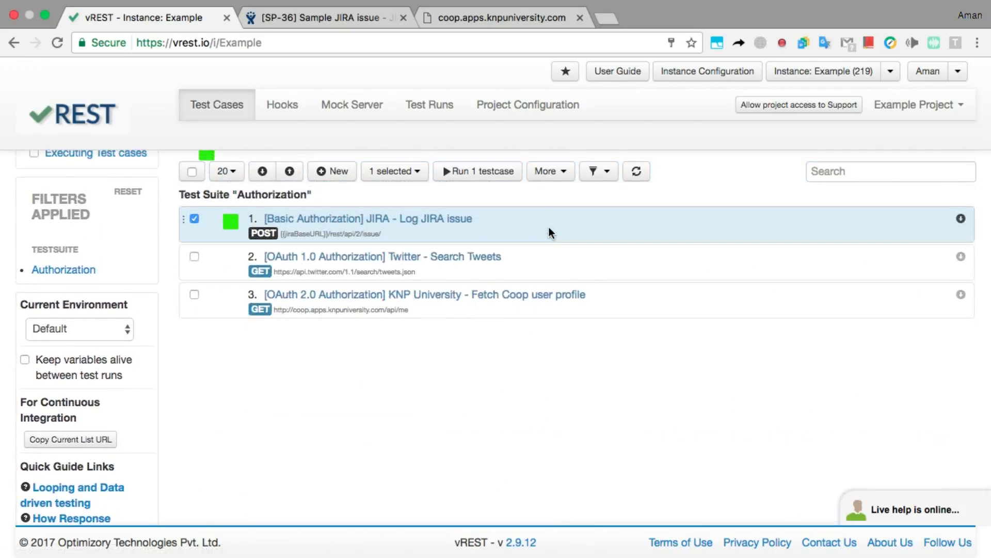
pyautogui.scroll(5, 549, 227)
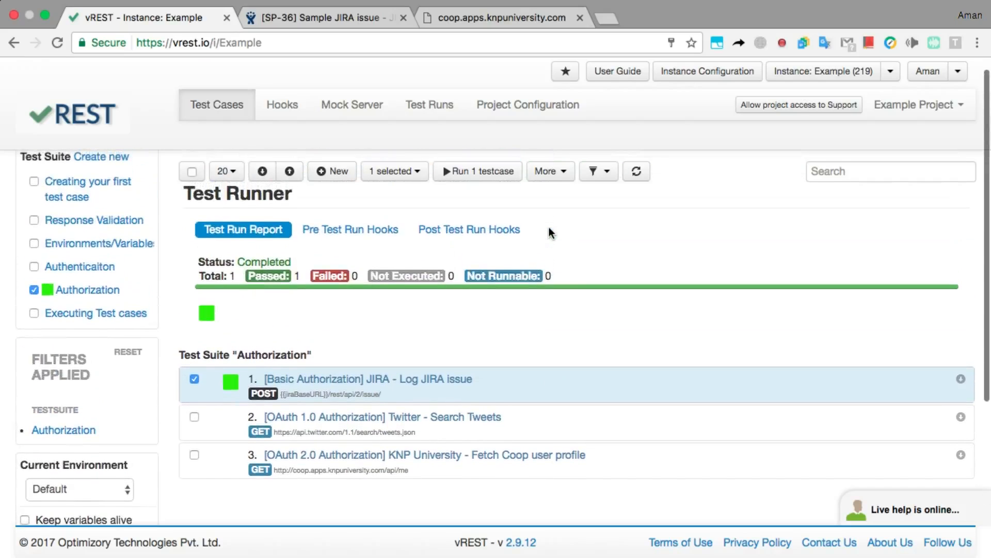
pyautogui.scroll(1, 549, 232)
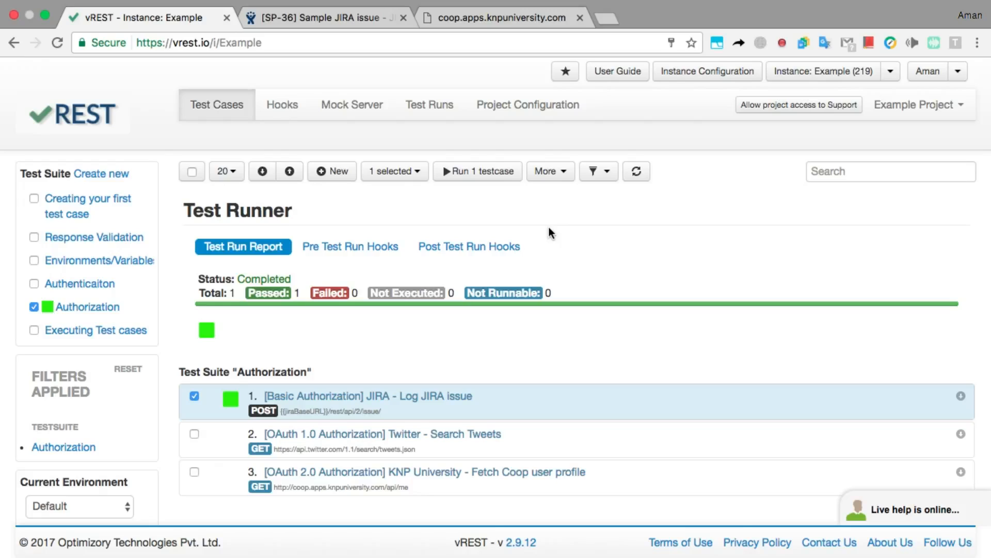
# Add a new OAuth 1.0 authorization named Twitter Auth
pyautogui.click(551, 178)
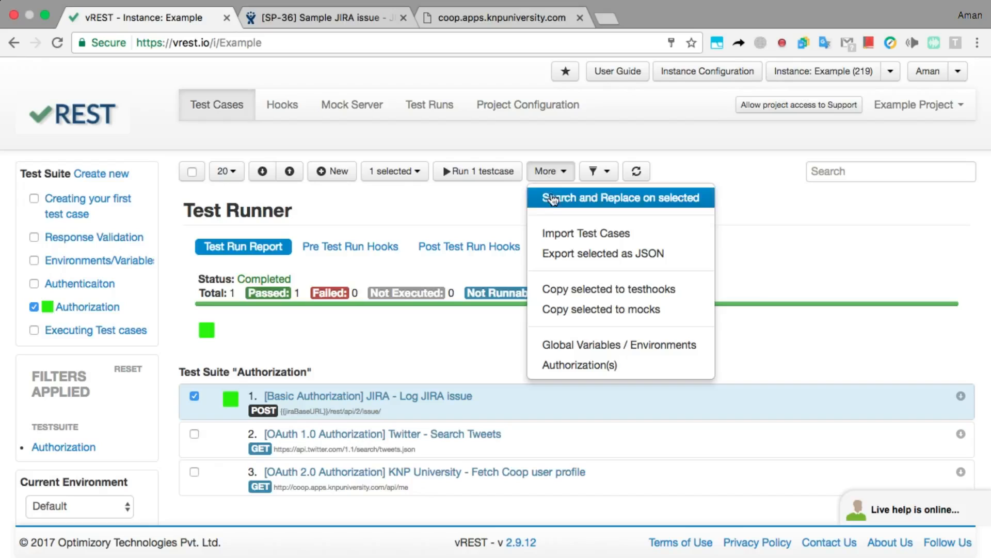
pyautogui.click(570, 365)
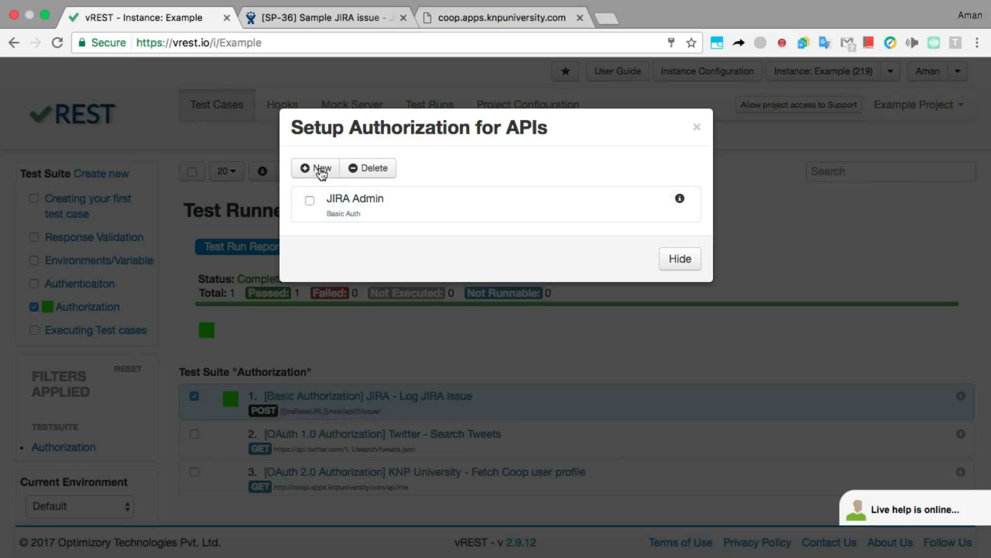
pyautogui.click(317, 170)
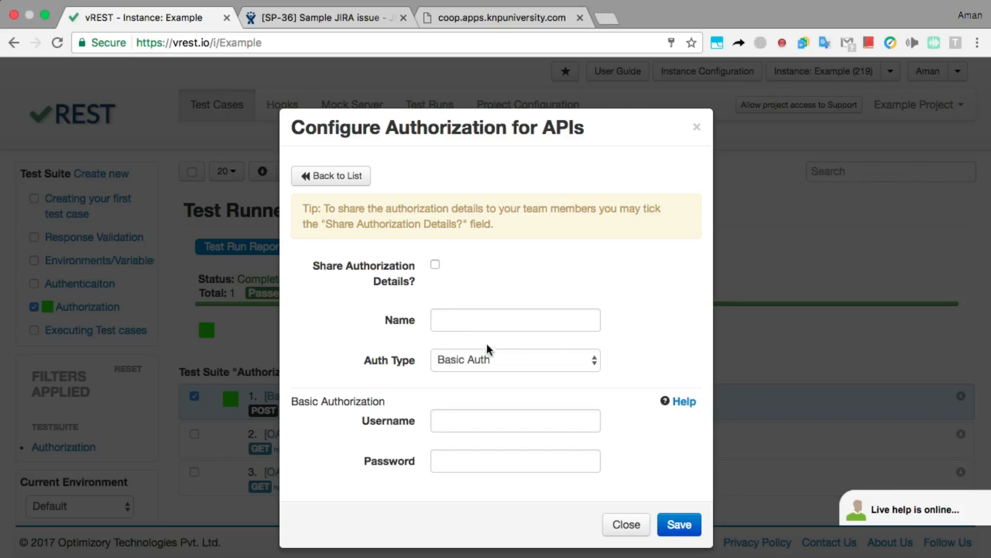
pyautogui.click(505, 360)
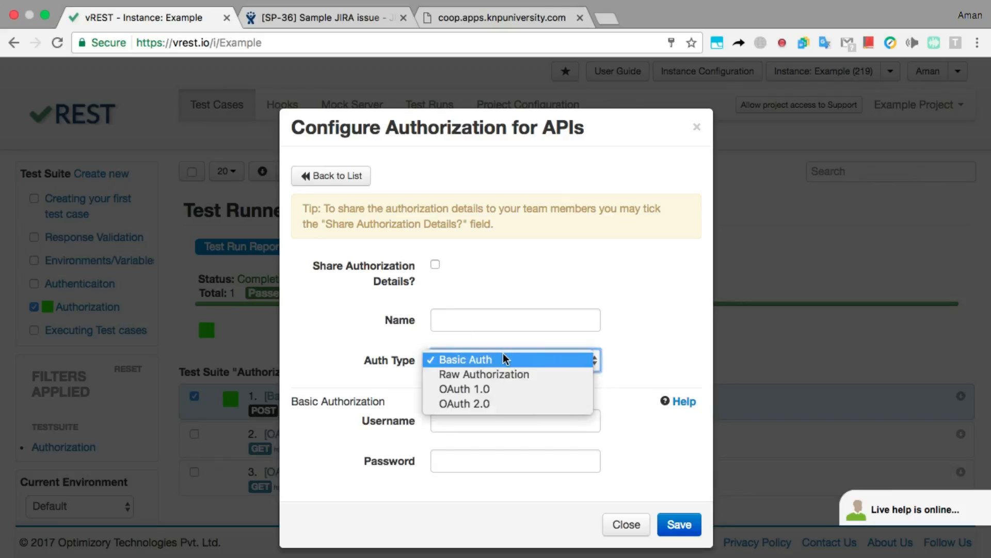
pyautogui.click(495, 393)
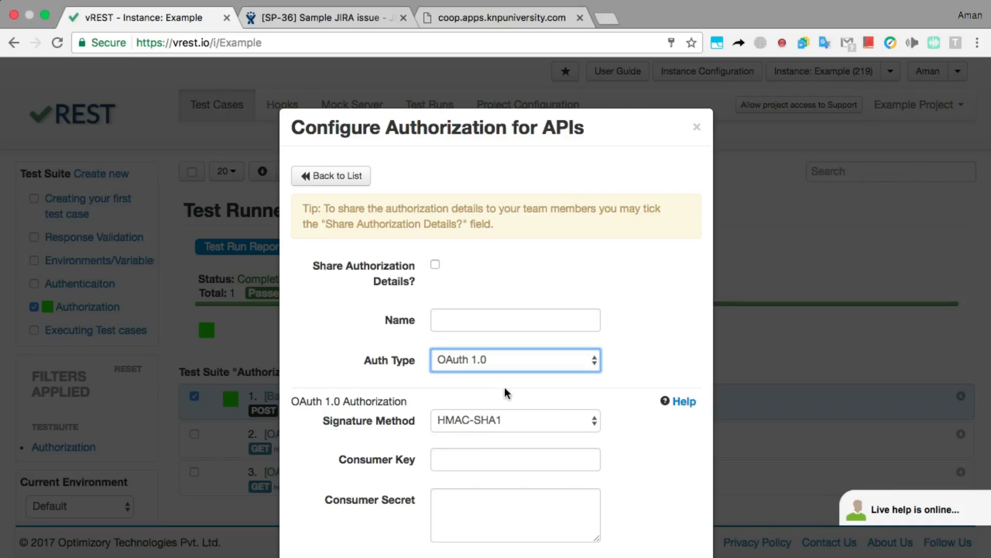
pyautogui.scroll(-3, 636, 403)
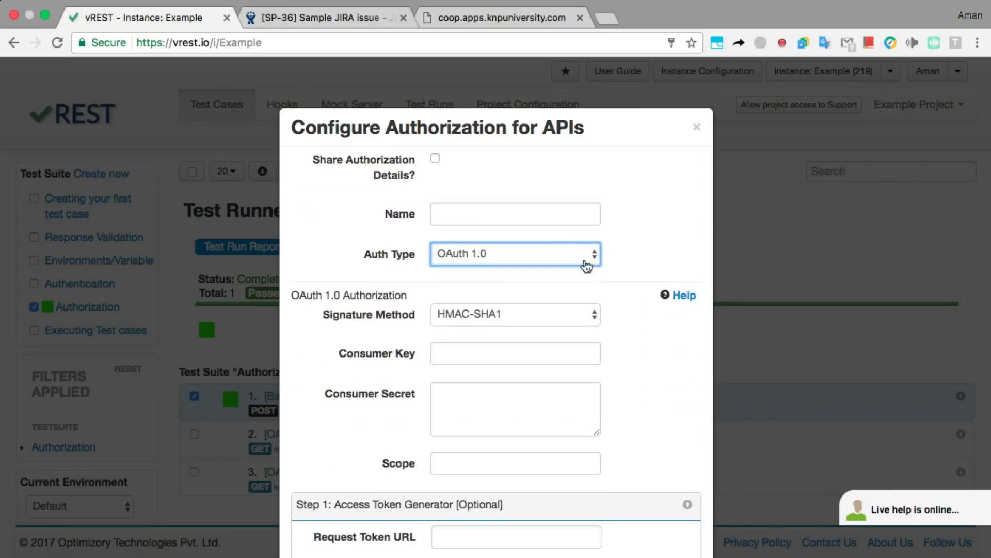
pyautogui.click(552, 217)
pyautogui.write('Twitter Auth')
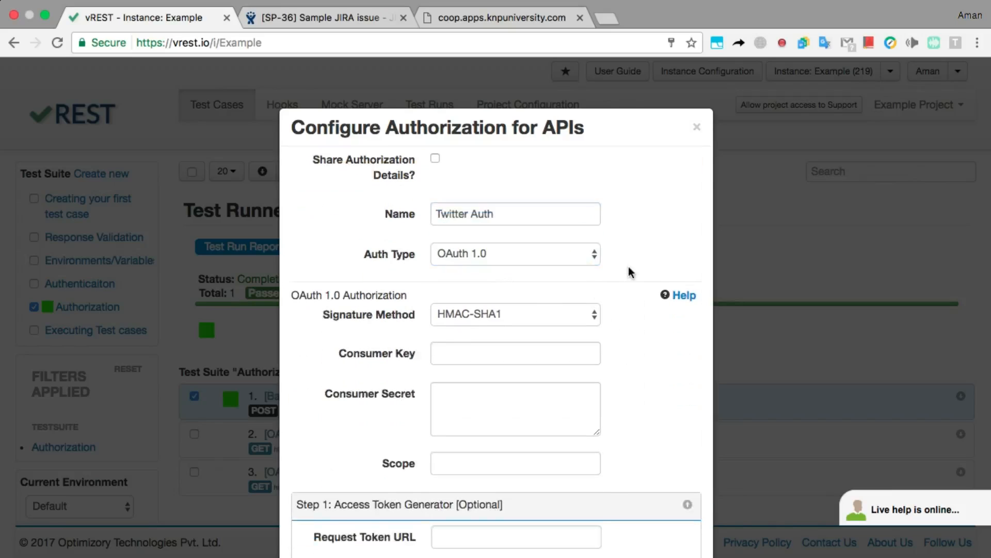
# Paste the Twitter app's consumer key and consumer secret
pyautogui.click(553, 347)
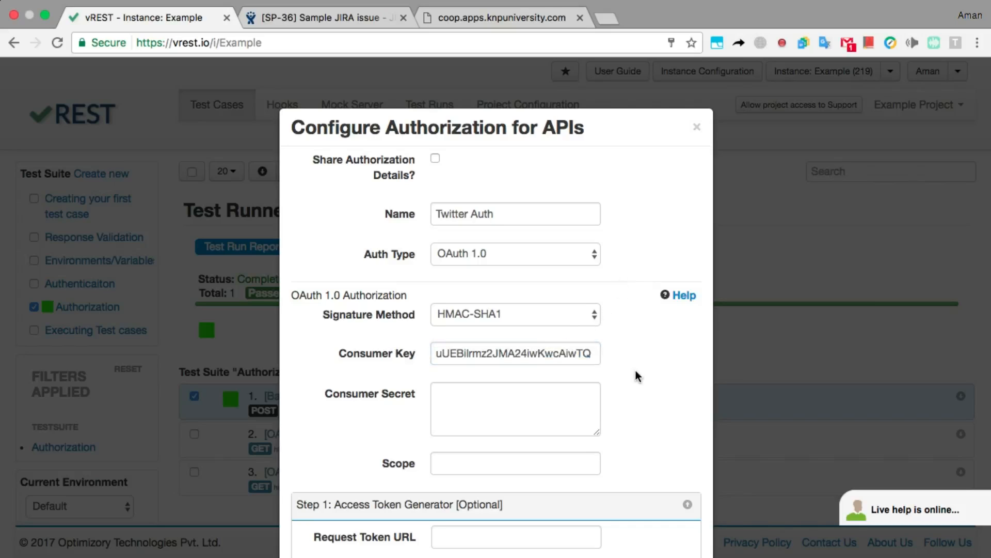
pyautogui.press('Tab')
pyautogui.press('super+v')
pyautogui.scroll(-3, 460, 453)
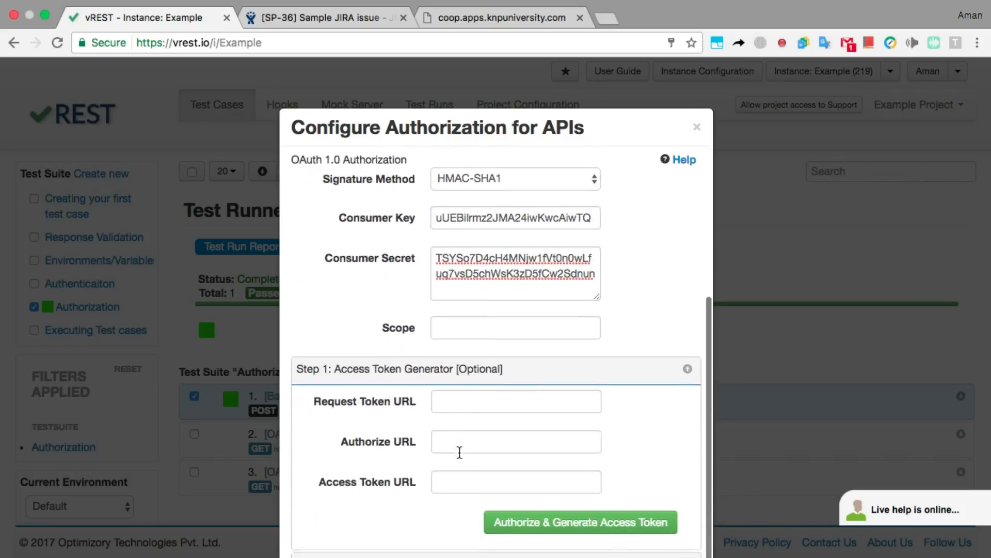
# Fill in Twitter's request token, authorize and access token URLs, then generate the access token
pyautogui.click(514, 398)
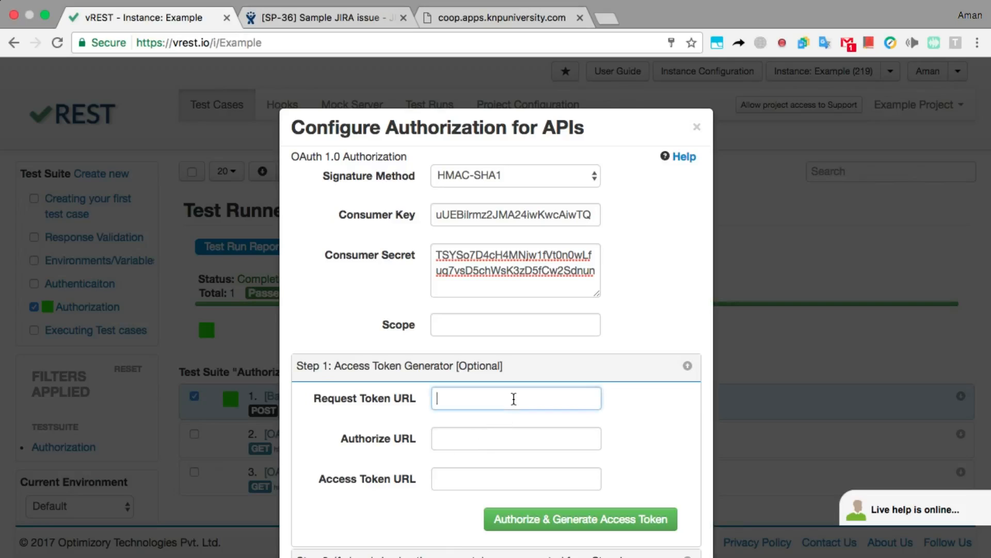
pyautogui.press('super+v')
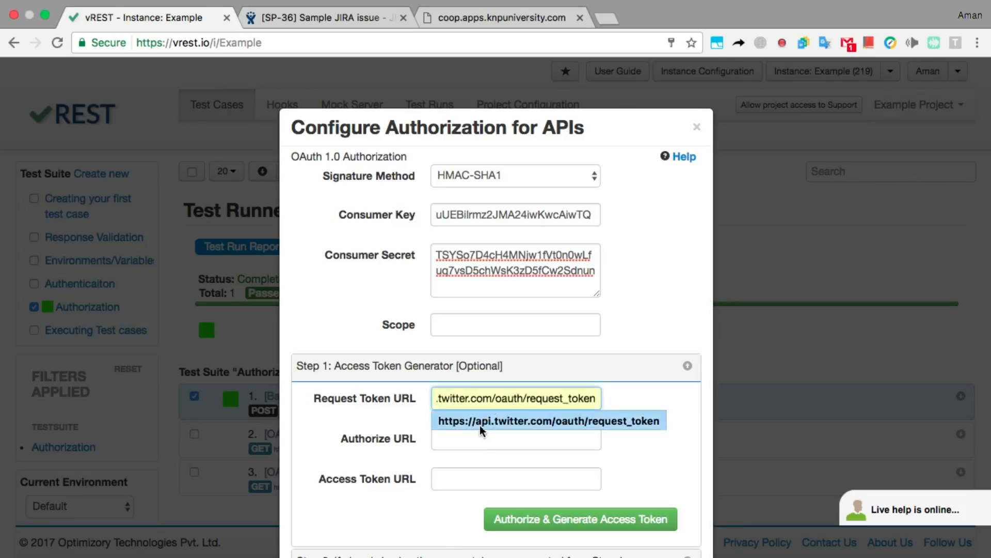
pyautogui.click(477, 448)
pyautogui.press('super+v')
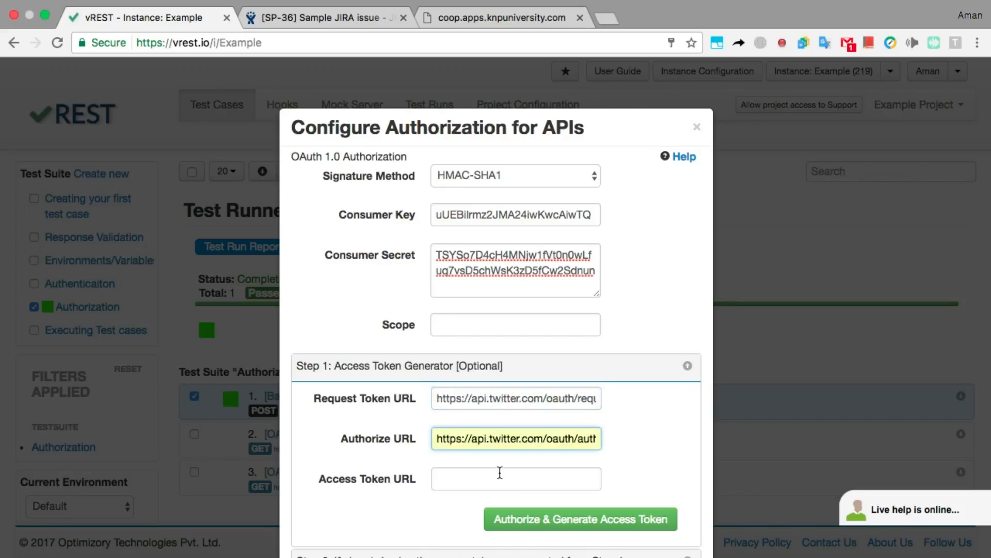
pyautogui.click(500, 473)
pyautogui.press('super+v')
pyautogui.click(493, 440)
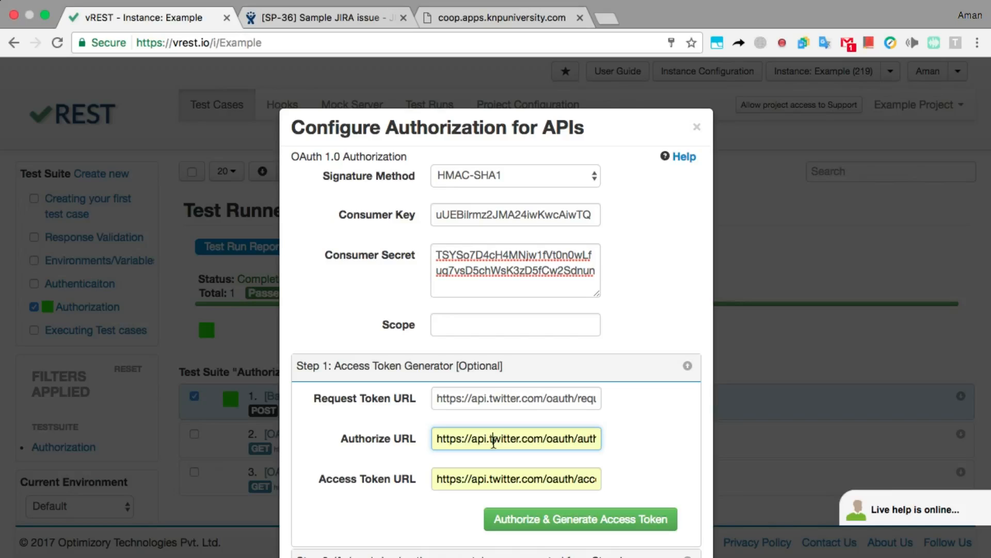
pyautogui.scroll(-2, 493, 443)
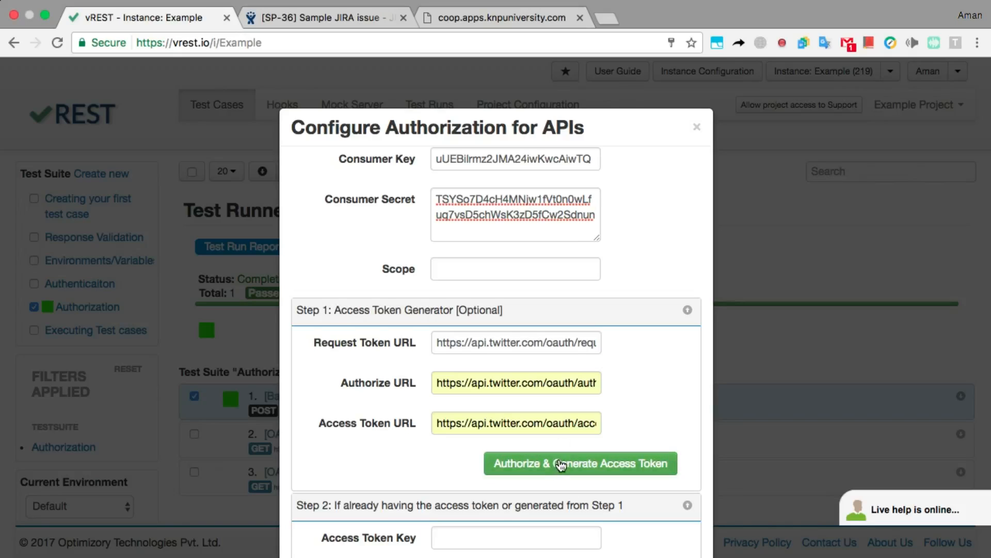
pyautogui.click(561, 464)
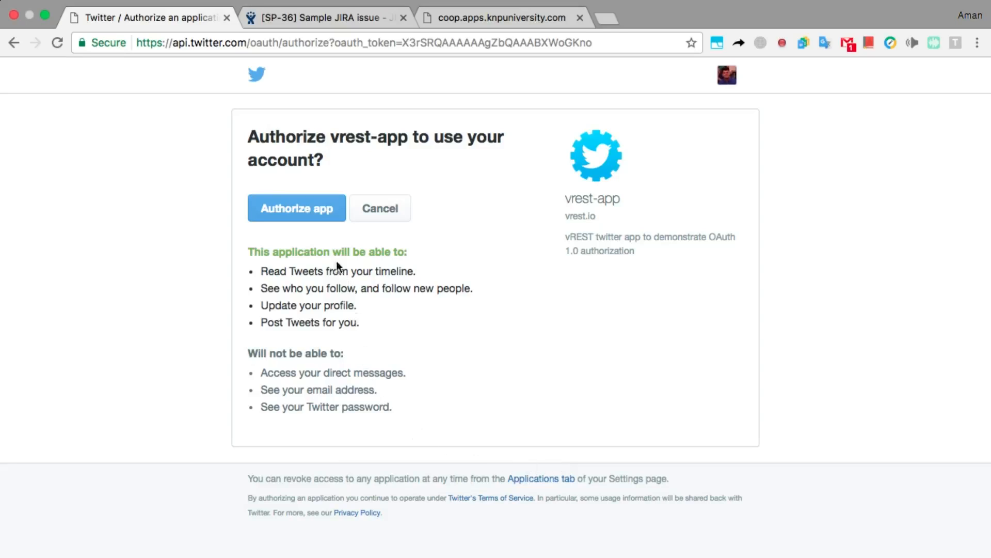
# Authorize vrest-app on Twitter to access the account
pyautogui.click(326, 221)
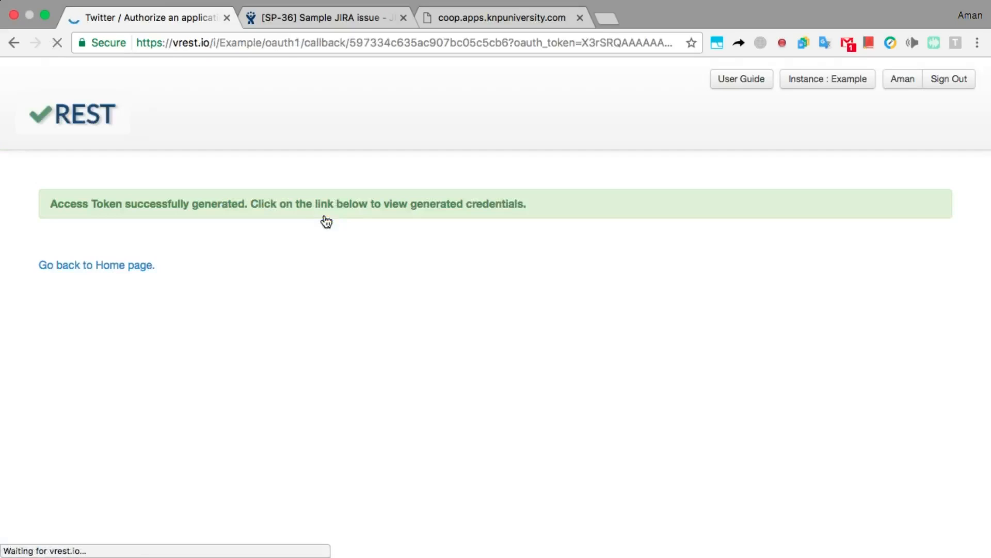
# Back in vREST, check the generated access token key and secret, save Twitter Auth and close the dialog
pyautogui.click(125, 265)
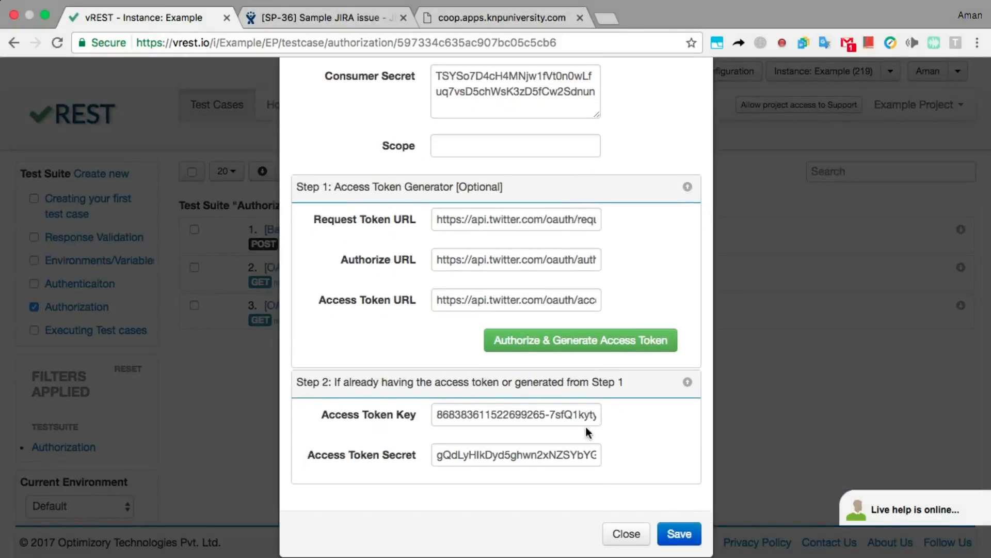
pyautogui.tripleClick(564, 414)
pyautogui.tripleClick(564, 456)
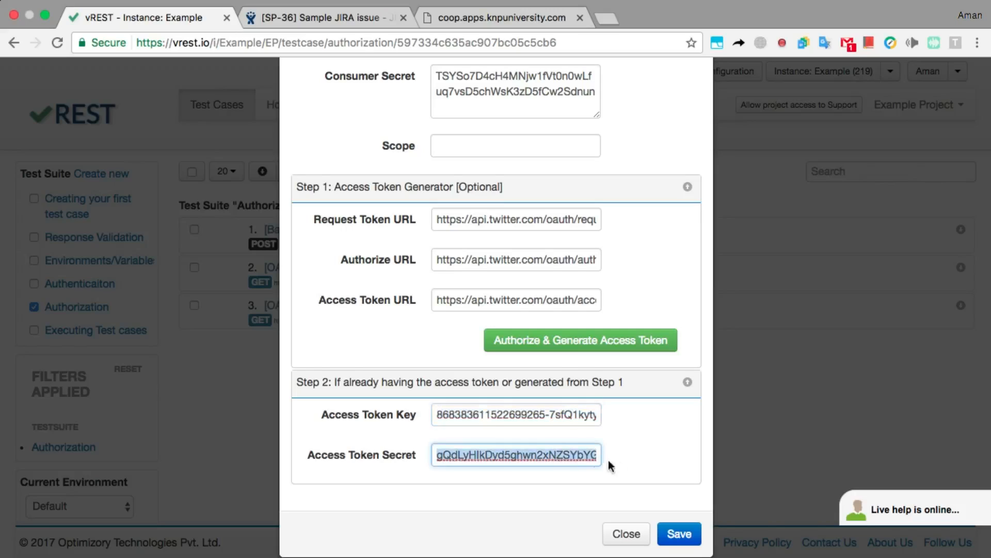
pyautogui.click(626, 463)
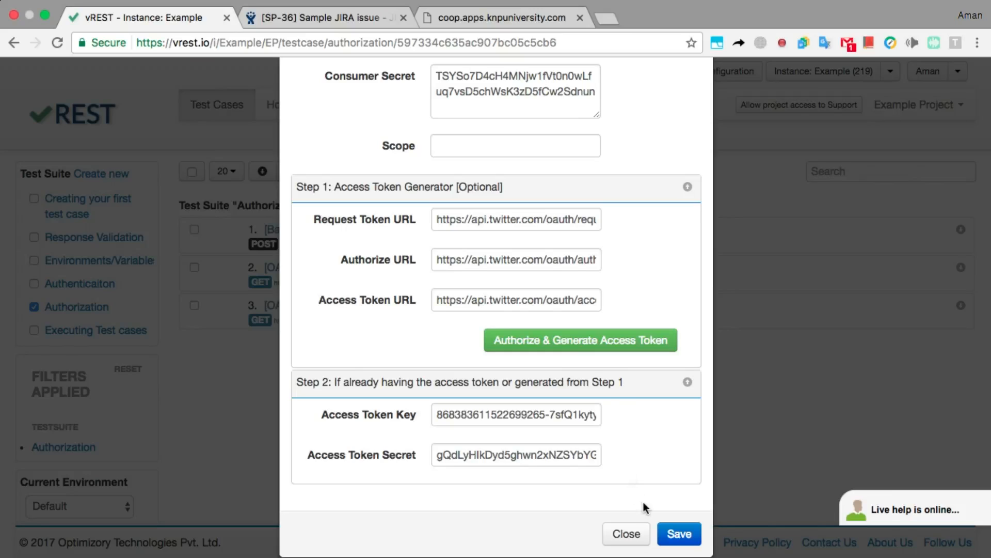
pyautogui.click(672, 535)
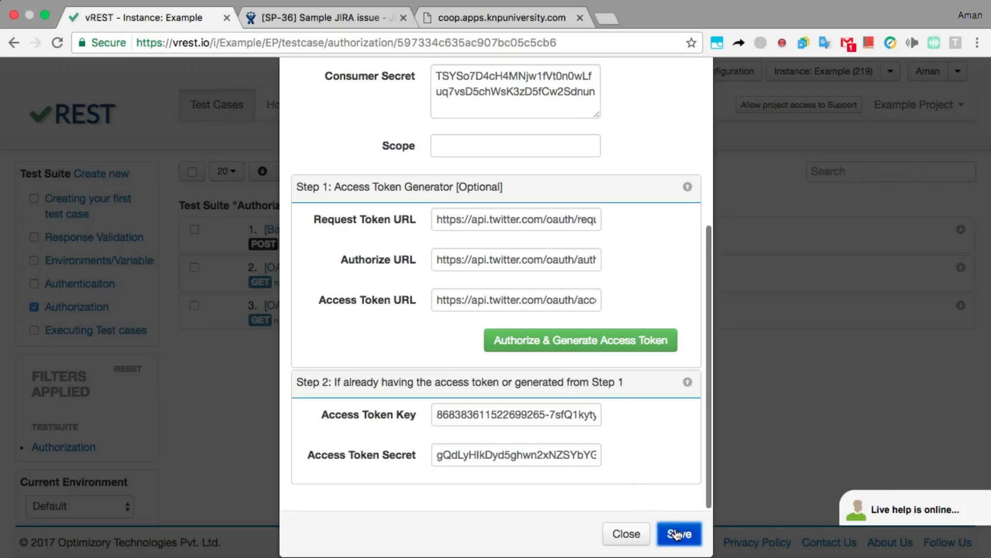
pyautogui.click(637, 533)
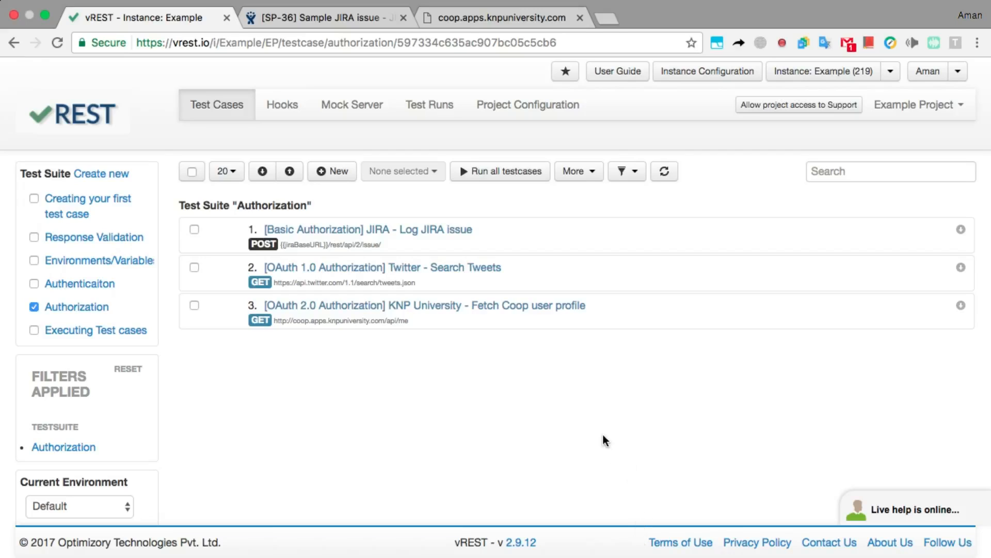
# Set the Twitter - Search Tweets test case's Authorization to Twitter Auth
pyautogui.click(590, 277)
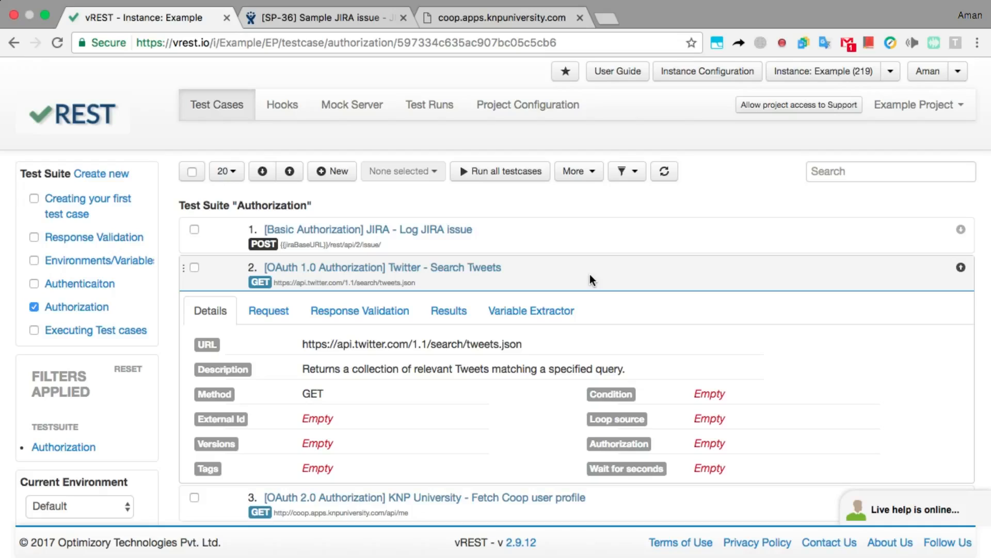
pyautogui.click(708, 434)
pyautogui.click(706, 436)
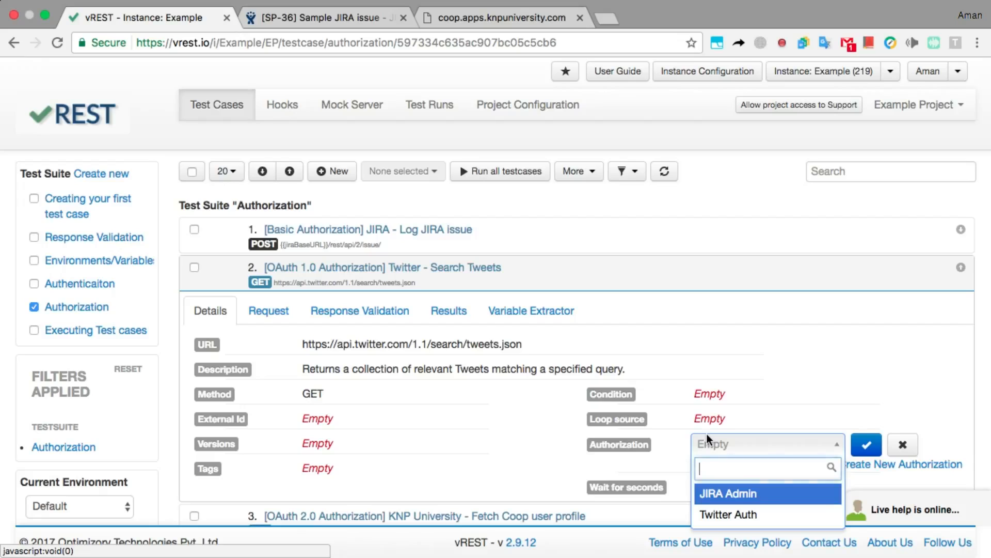
pyautogui.click(733, 515)
pyautogui.click(862, 447)
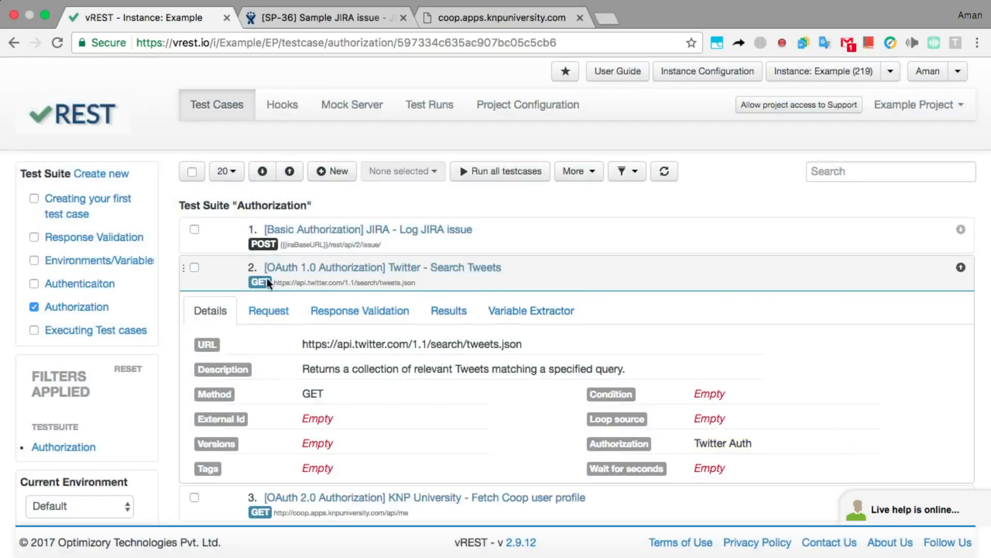
# Run the Twitter - Search Tweets test case, review its results, then collapse the details
pyautogui.click(195, 267)
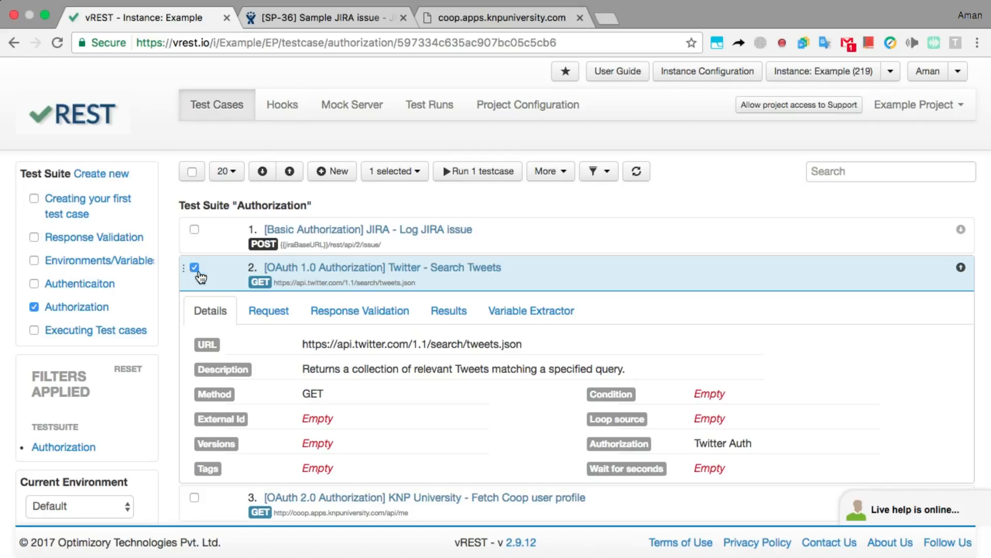
pyautogui.click(450, 176)
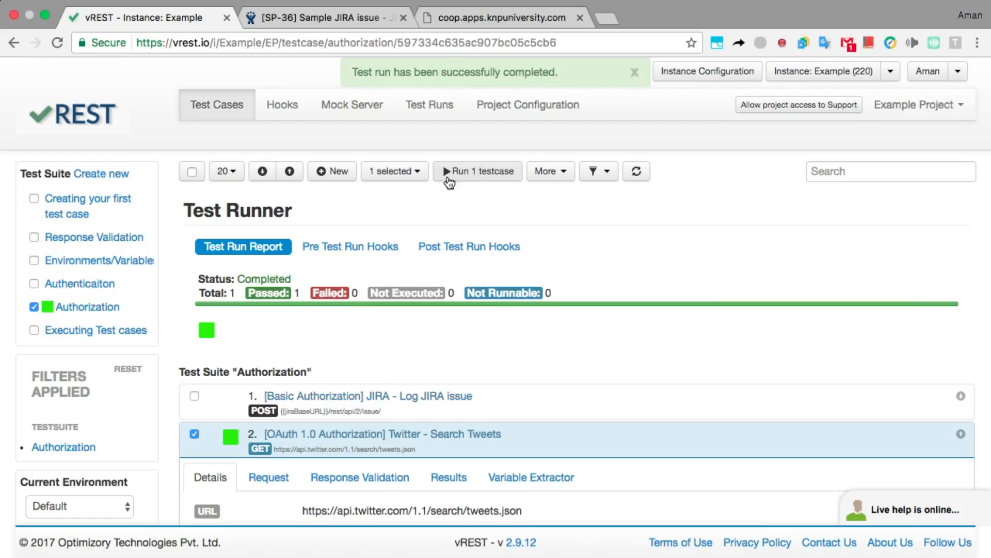
pyautogui.scroll(-5, 457, 354)
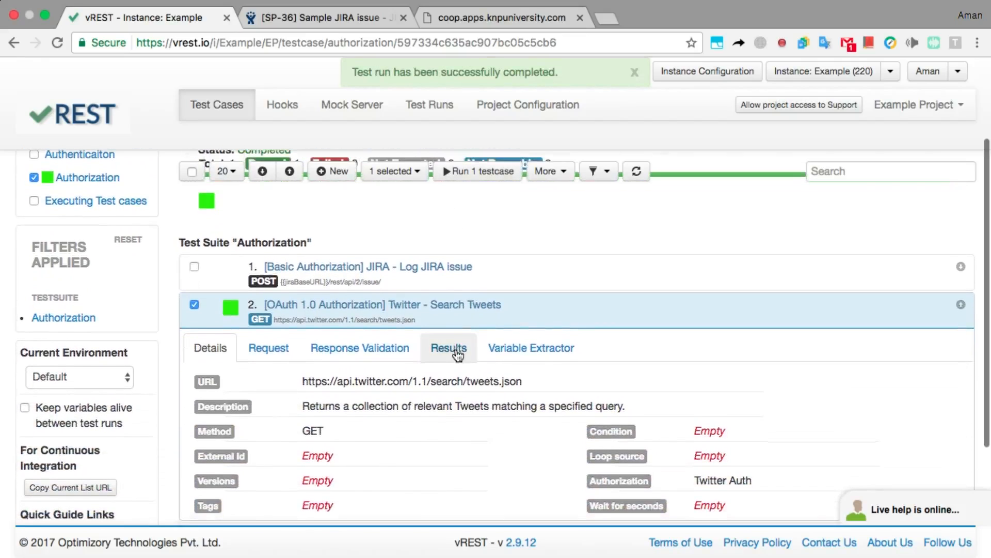
pyautogui.click(457, 353)
pyautogui.click(500, 318)
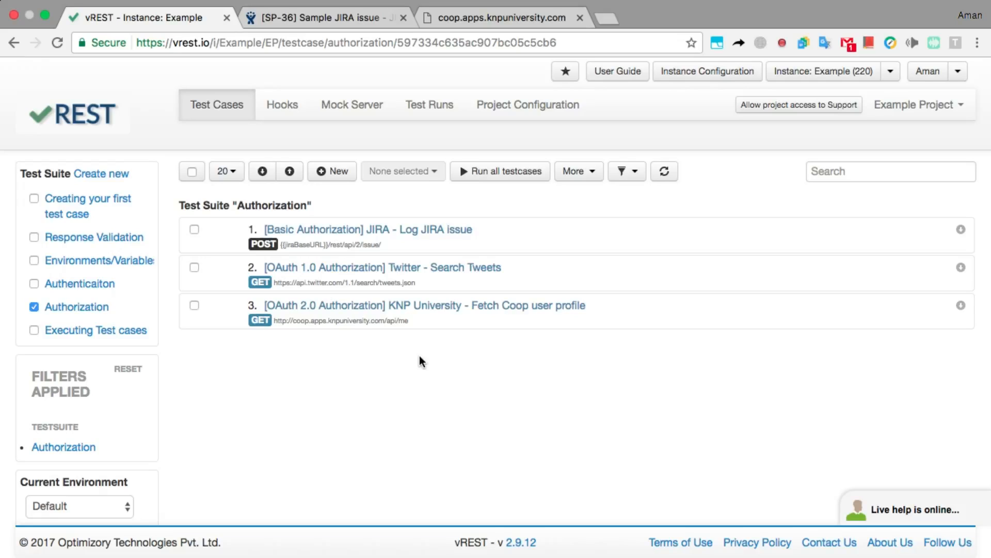
pyautogui.click(524, 17)
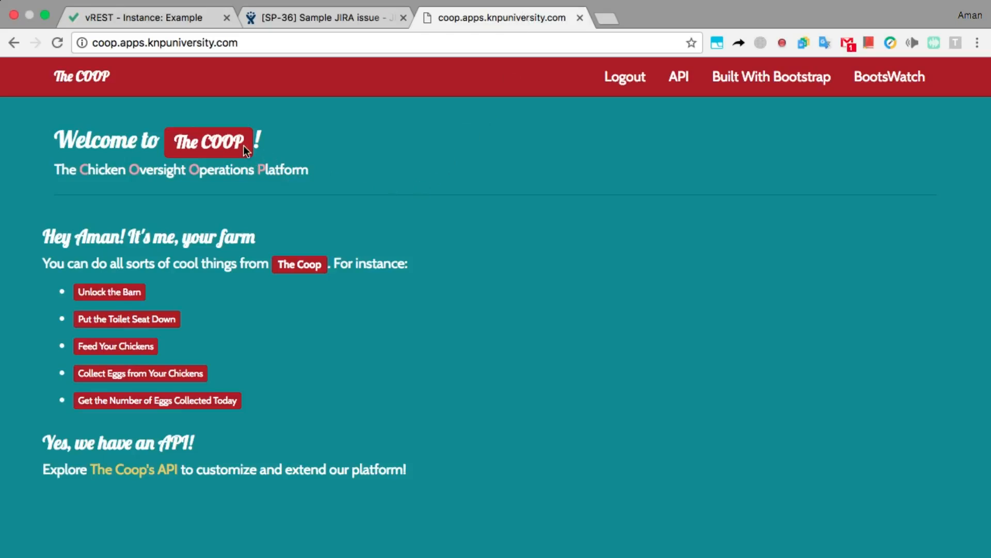
pyautogui.moveTo(244, 145); pyautogui.dragTo(173, 146)
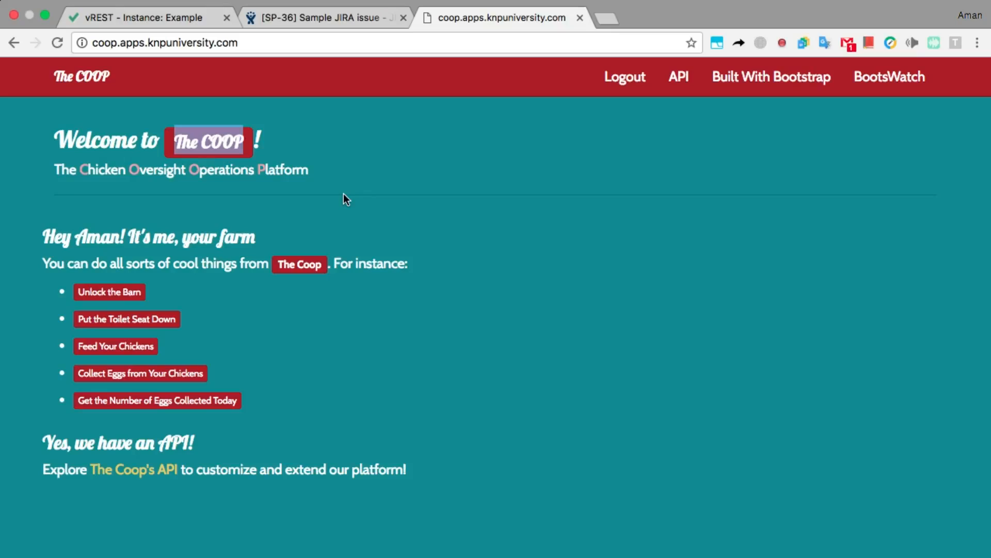
pyautogui.click(183, 18)
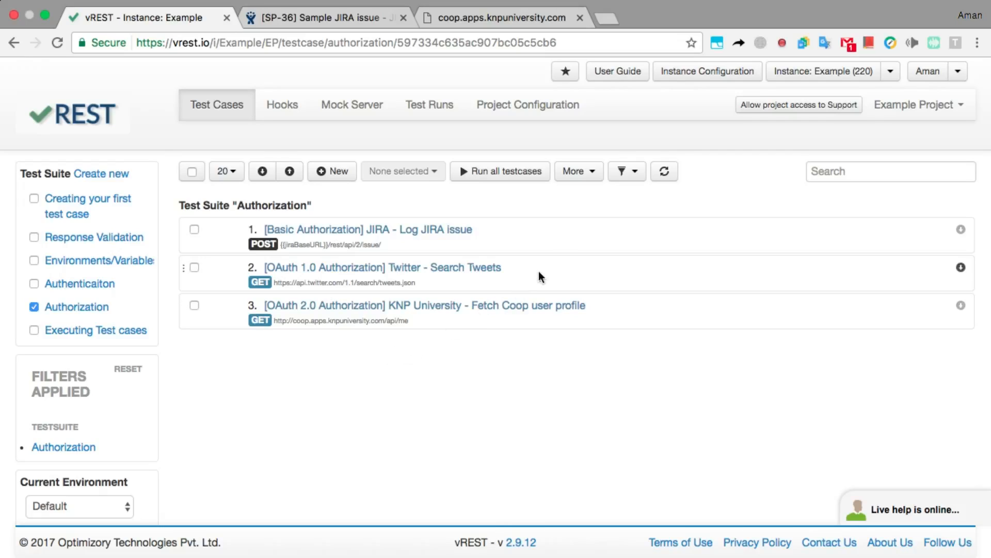
# Create a new OAuth 2.0 authorization named Coop Auth
pyautogui.click(582, 175)
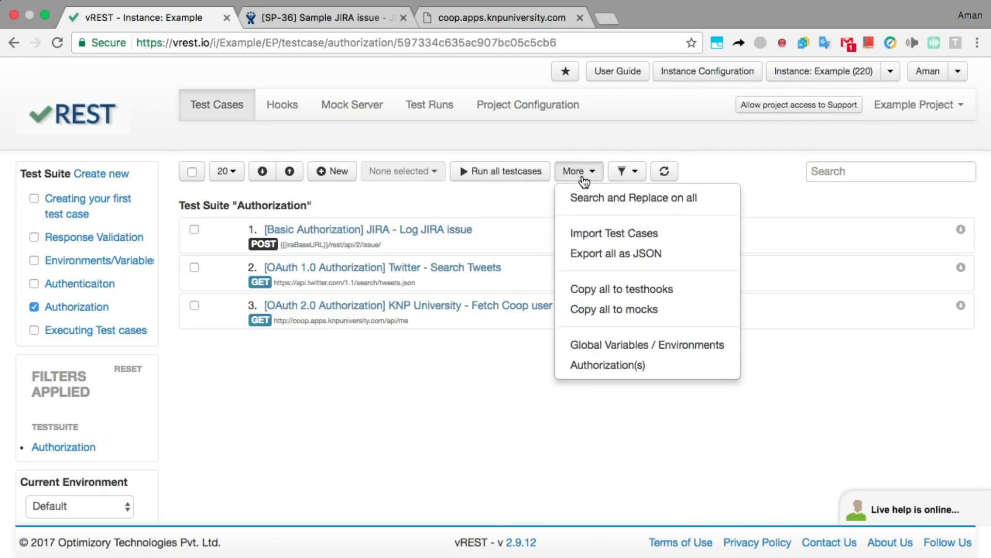
pyautogui.click(580, 360)
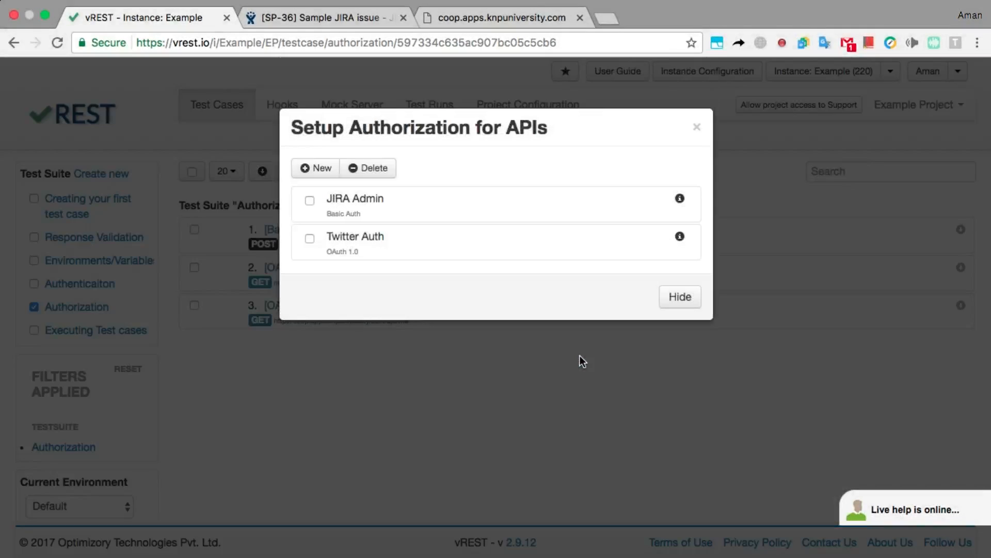
pyautogui.click(321, 169)
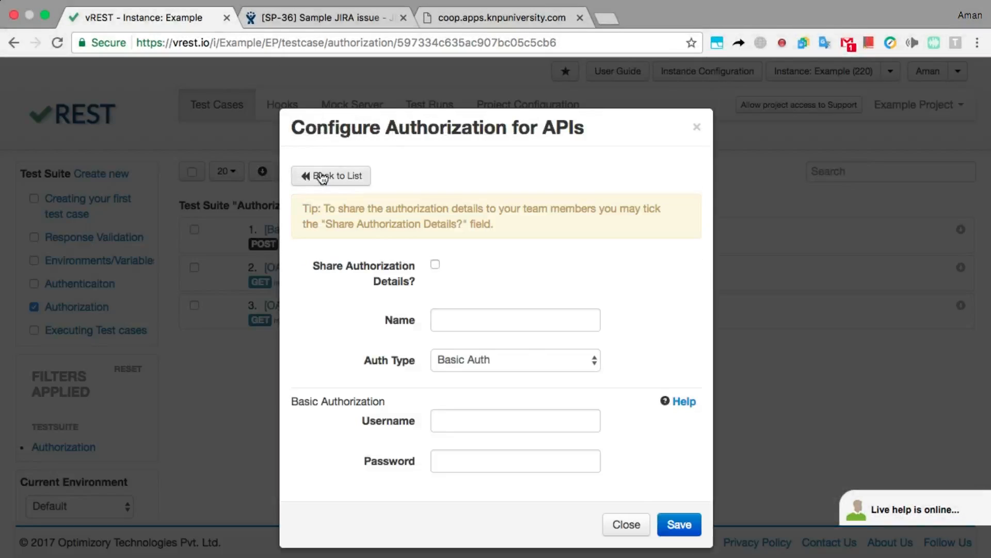
pyautogui.click(468, 360)
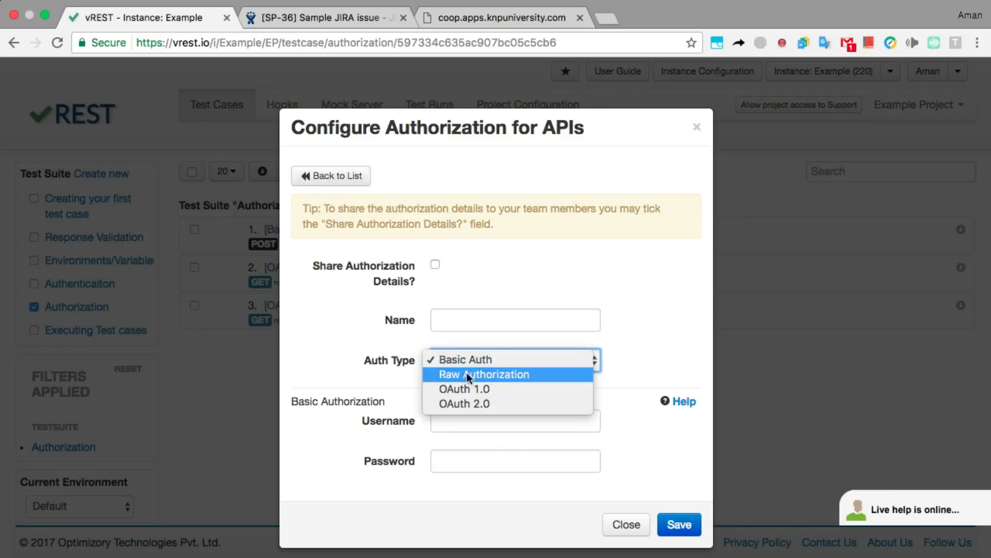
pyautogui.click(465, 402)
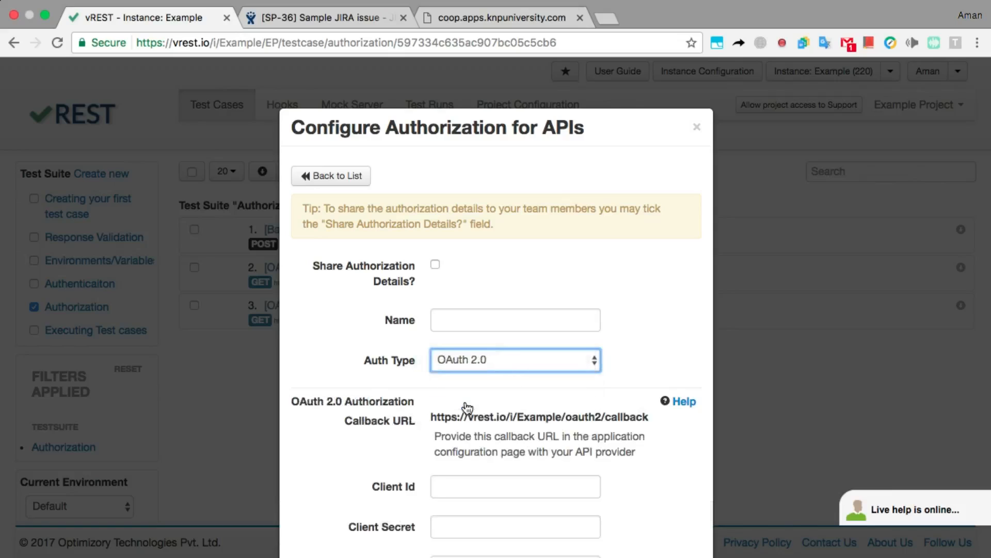
pyautogui.click(530, 319)
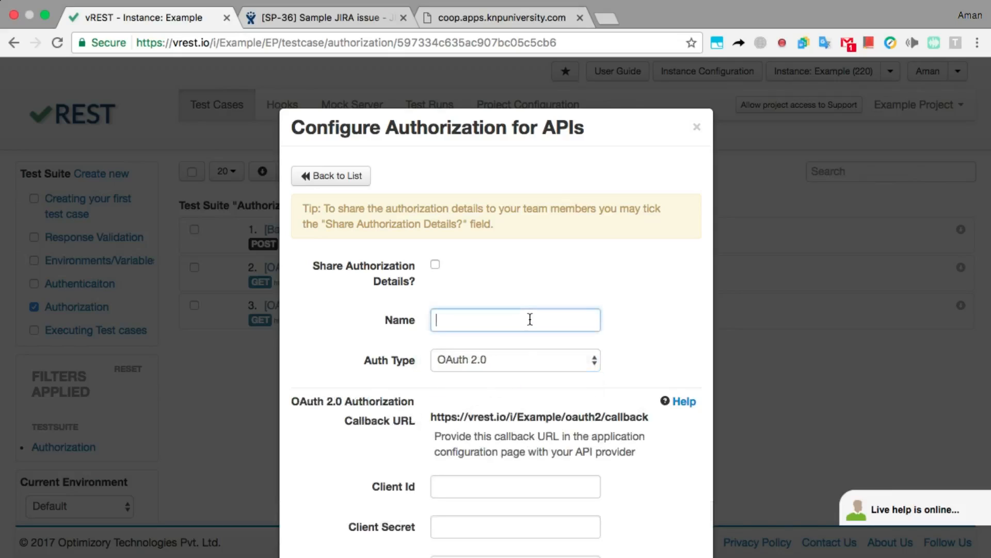
pyautogui.write('Coop Auth')
pyautogui.click(637, 364)
pyautogui.scroll(-1, 638, 365)
pyautogui.scroll(-3, 638, 368)
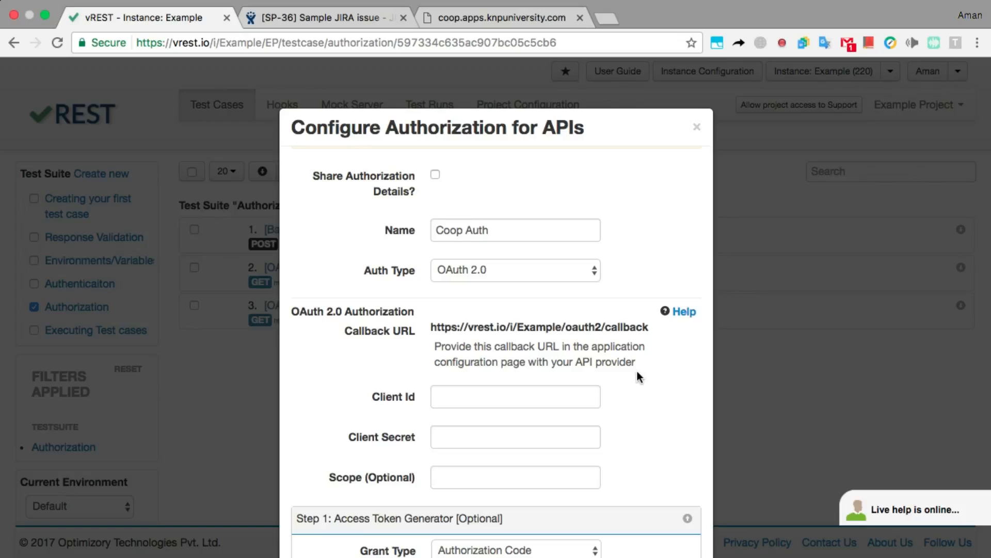
# Paste the Coop app's client id and client secret, keeping Authorization Code as the grant type
pyautogui.click(577, 390)
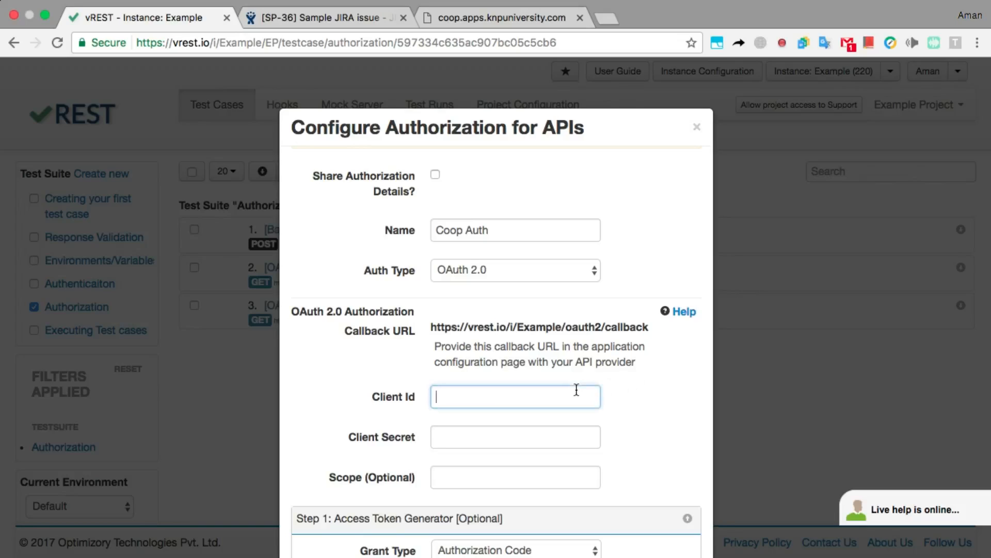
pyautogui.write('vREST Authentication Example')
pyautogui.press('Tab')
pyautogui.press('super+v')
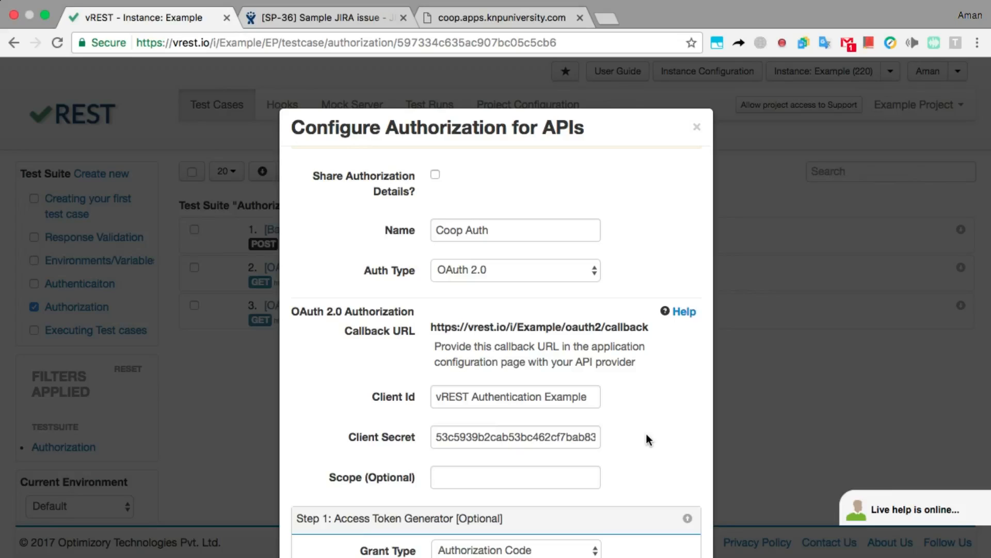
pyautogui.scroll(-5, 647, 435)
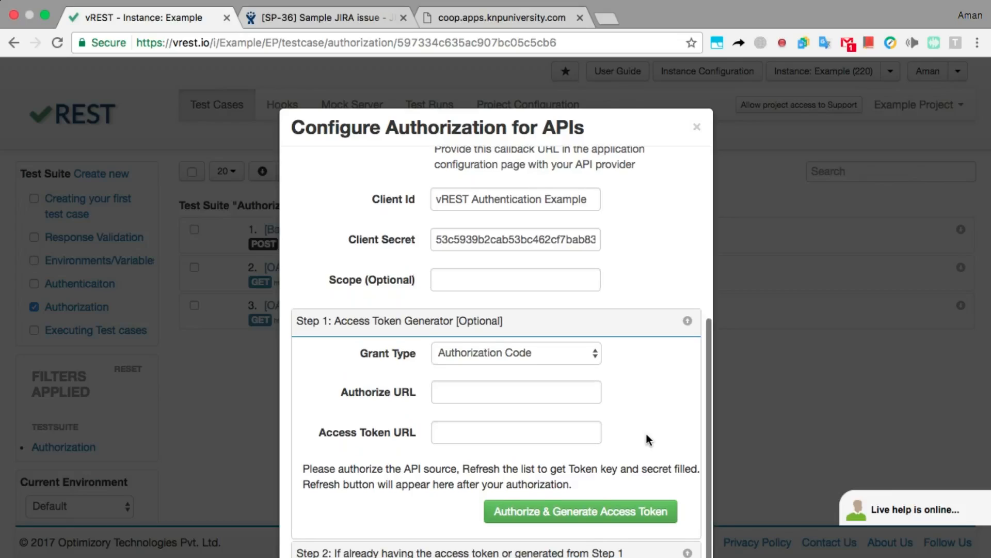
pyautogui.click(569, 361)
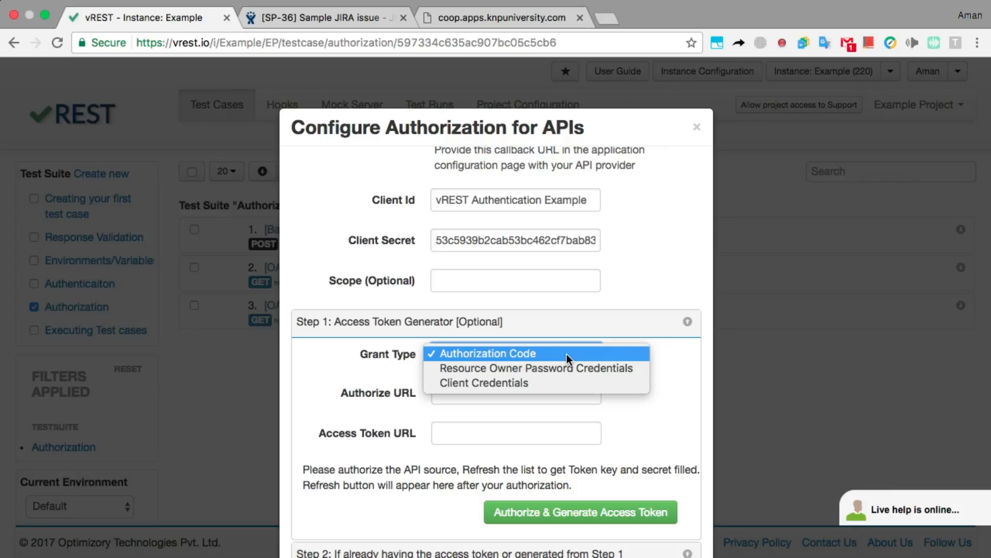
pyautogui.click(566, 355)
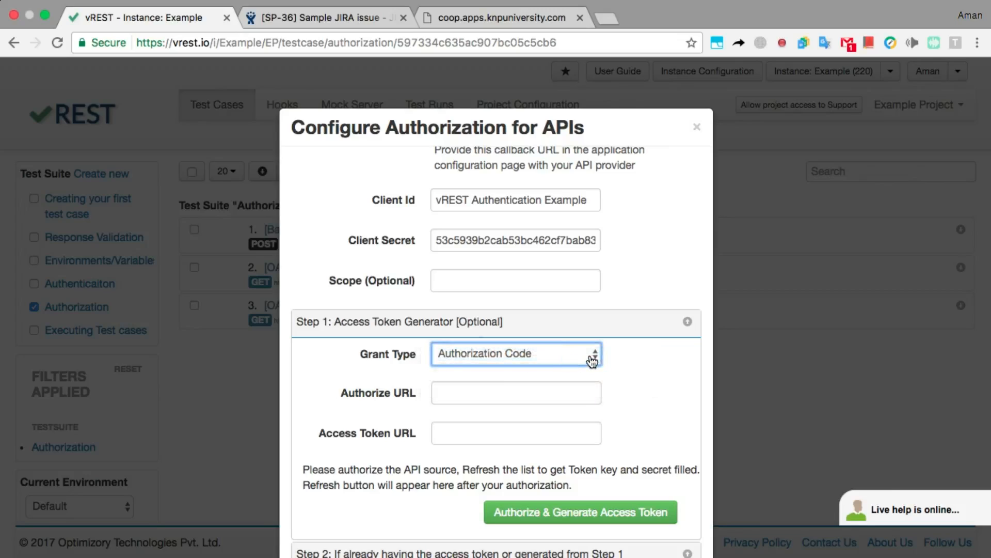
pyautogui.click(592, 358)
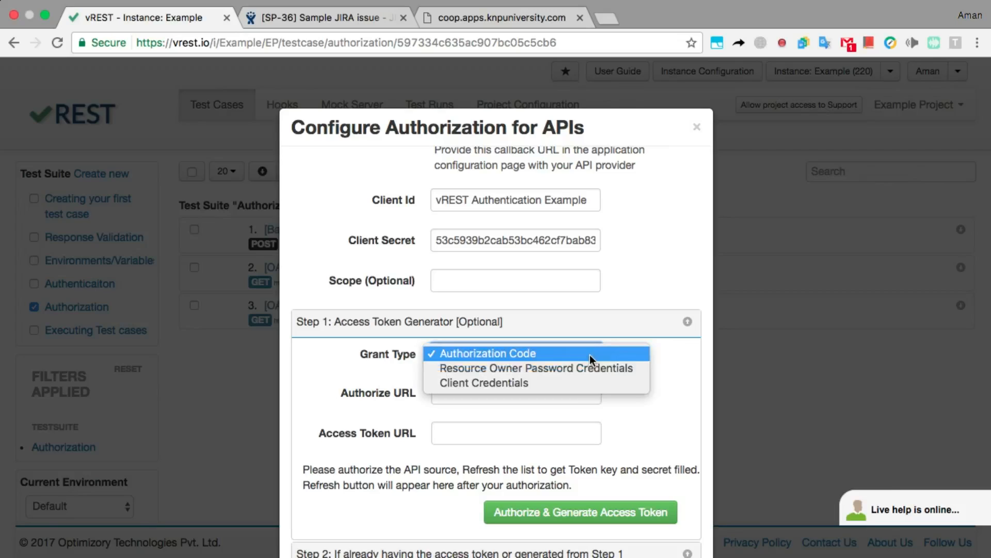
pyautogui.click(590, 354)
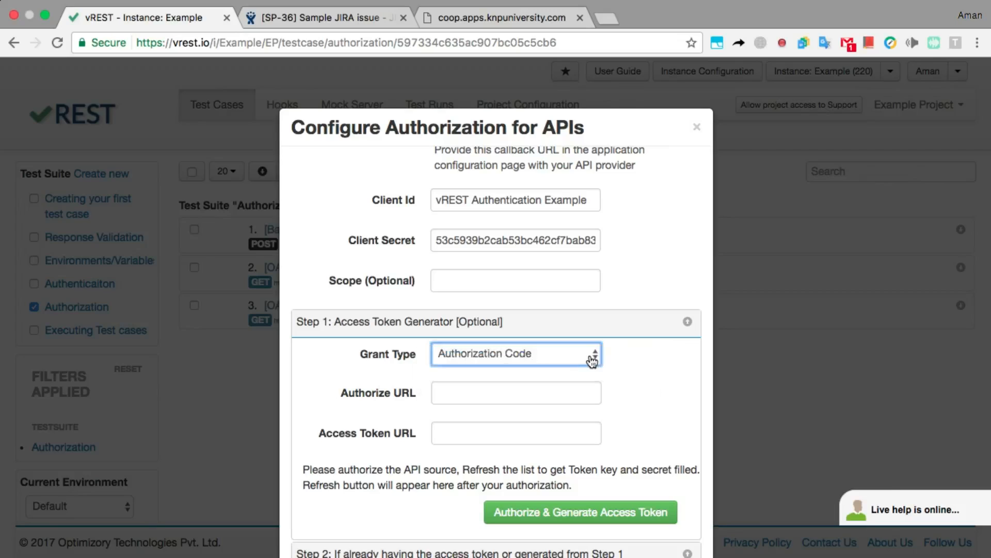
# Paste the KNP University Coop authorize URL and access token URL
pyautogui.click(527, 394)
pyautogui.press('super+v')
pyautogui.click(463, 434)
pyautogui.press('super+v')
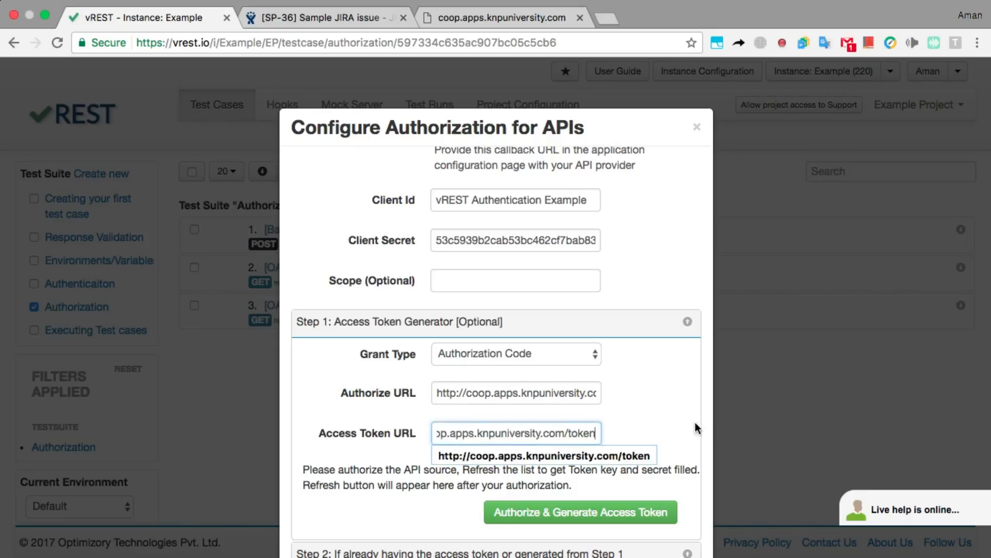
pyautogui.click(658, 417)
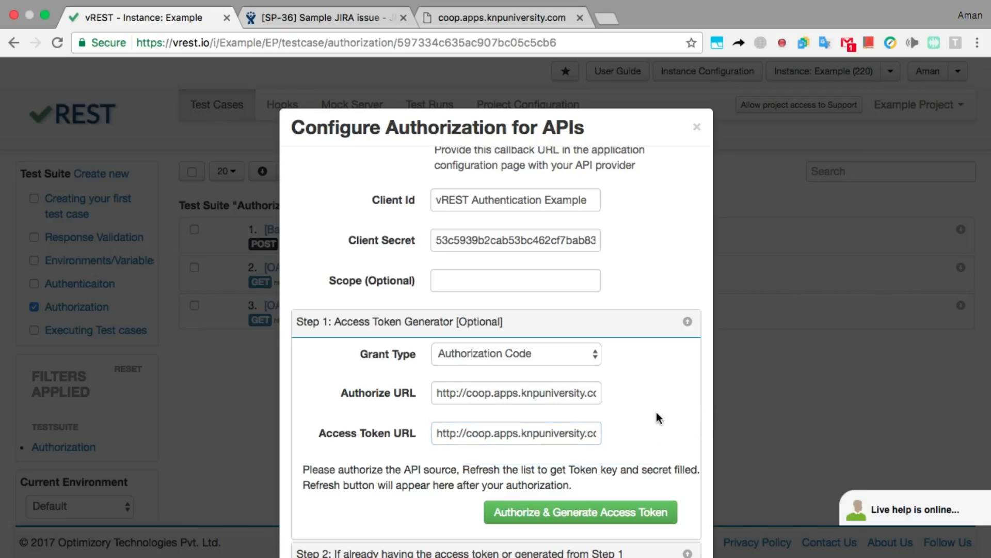
pyautogui.scroll(-5, 656, 413)
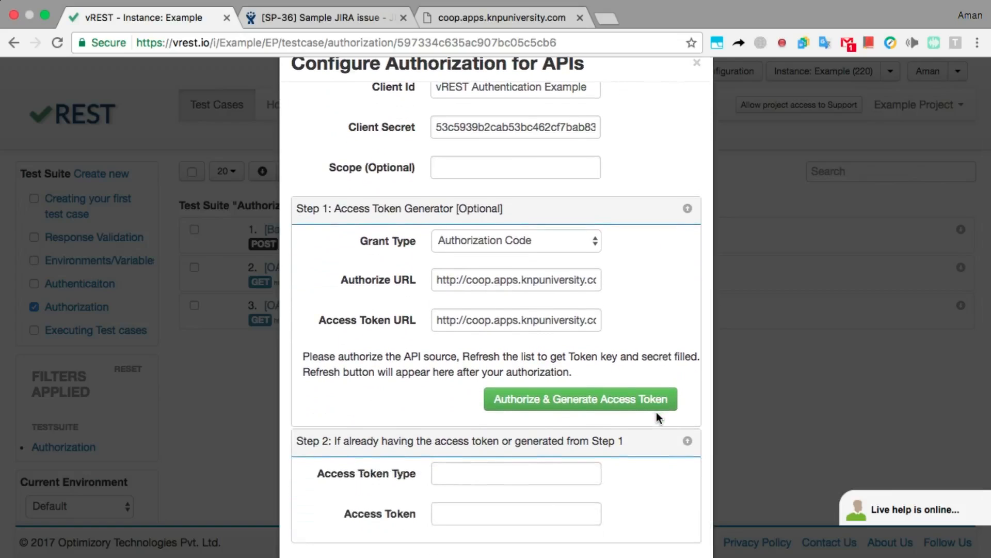
# Authorize vREST on The COOP (KNP University) to generate the OAuth 2.0 access token
pyautogui.click(635, 405)
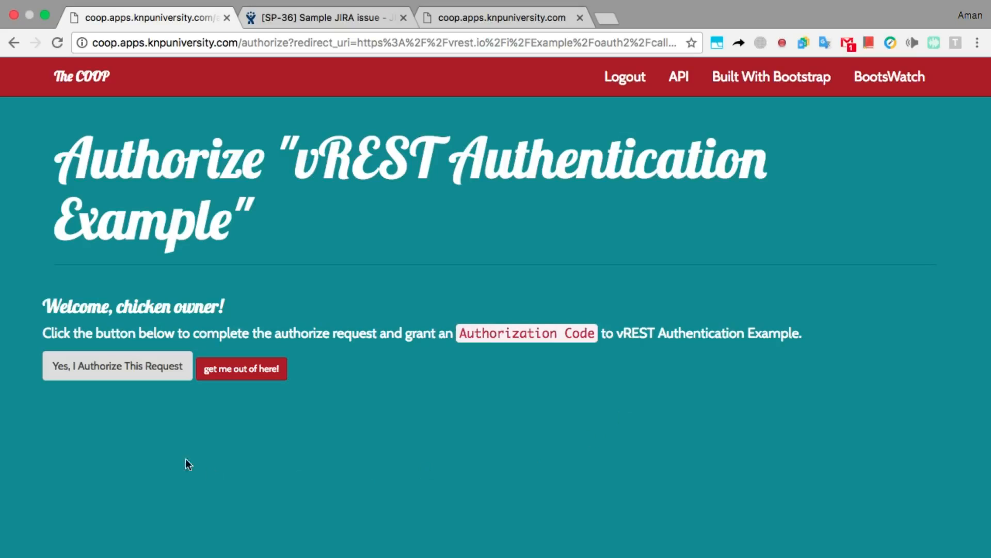
pyautogui.click(133, 379)
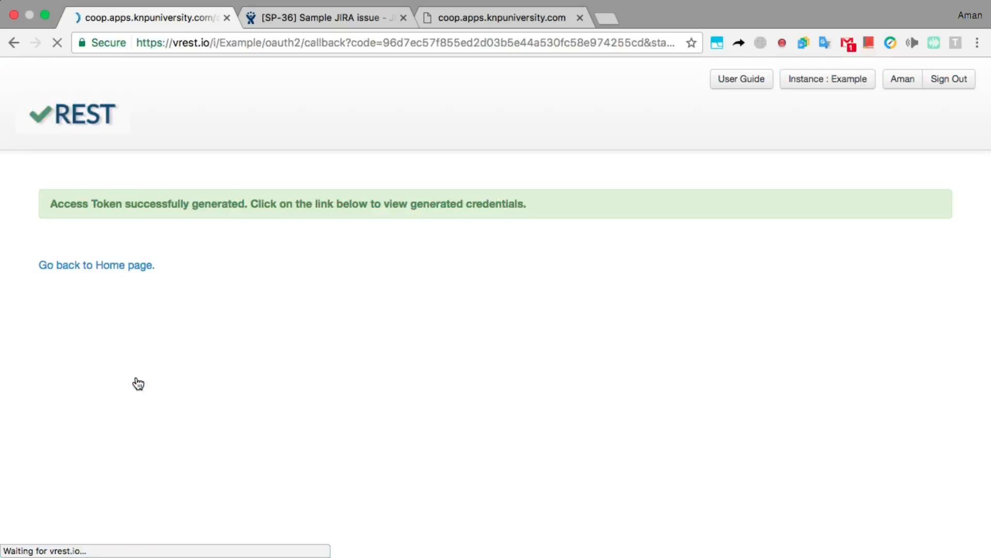
# Confirm Coop Auth holds a Bearer access token, then expand the KNP University test case 3
pyautogui.click(108, 274)
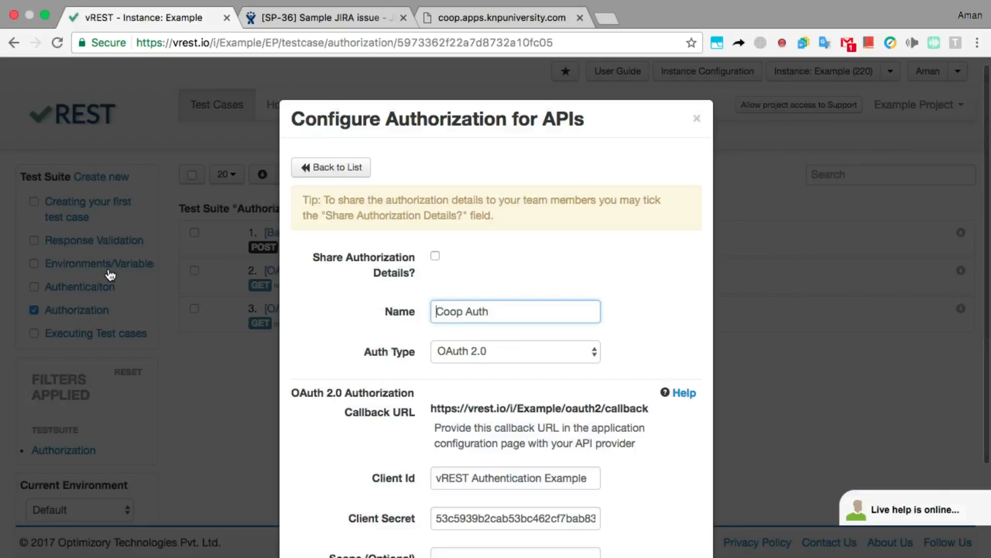
pyautogui.scroll(-10, 641, 352)
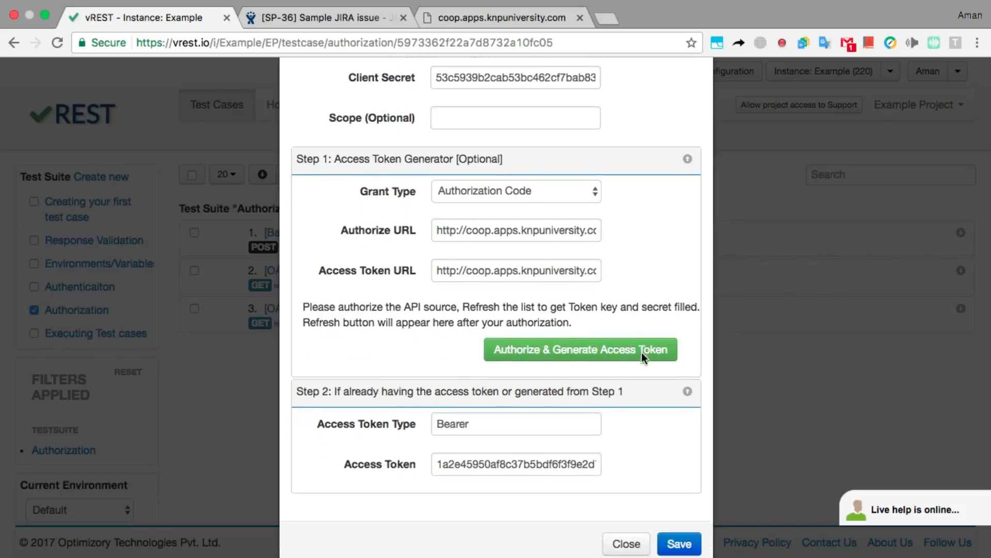
pyautogui.doubleClick(546, 424)
pyautogui.click(646, 448)
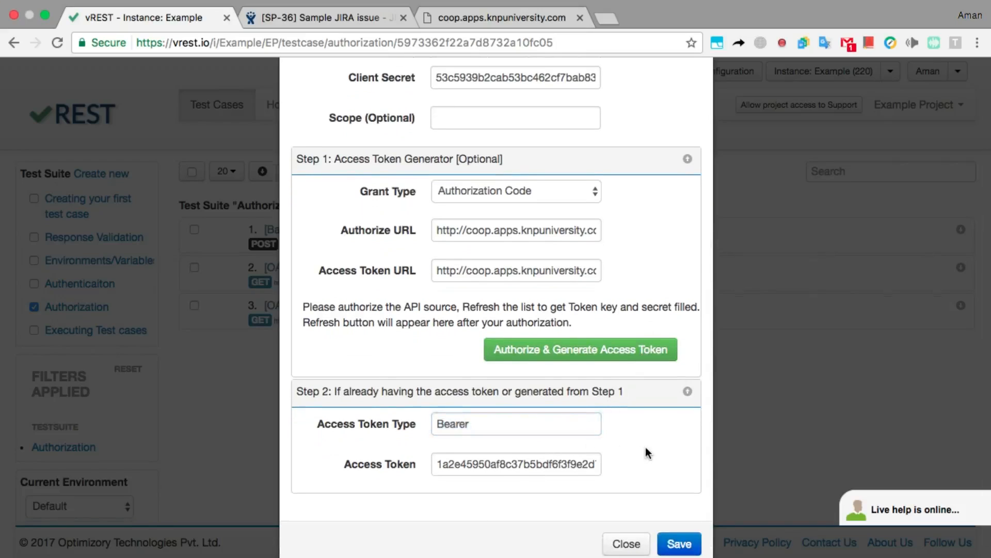
pyautogui.scroll(-1, 676, 537)
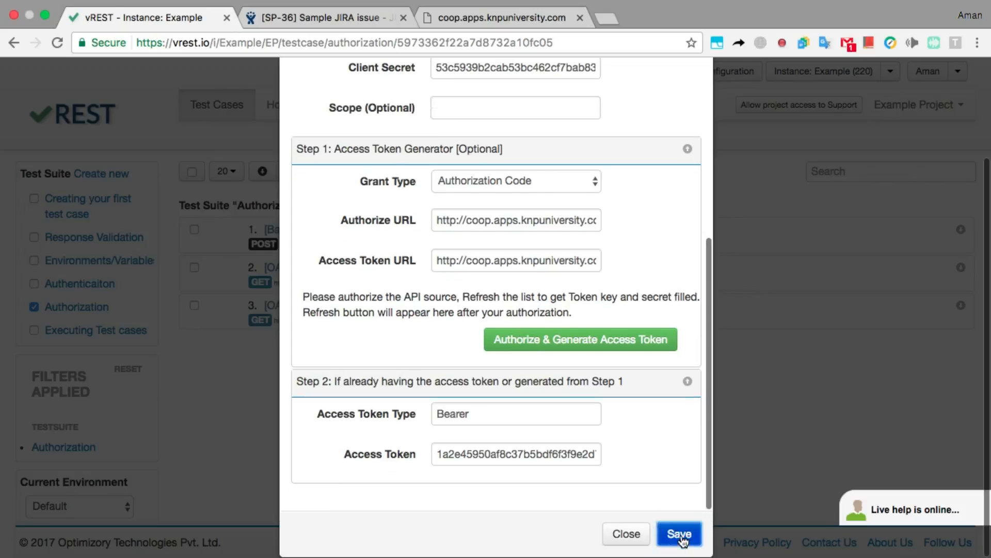
pyautogui.click(627, 536)
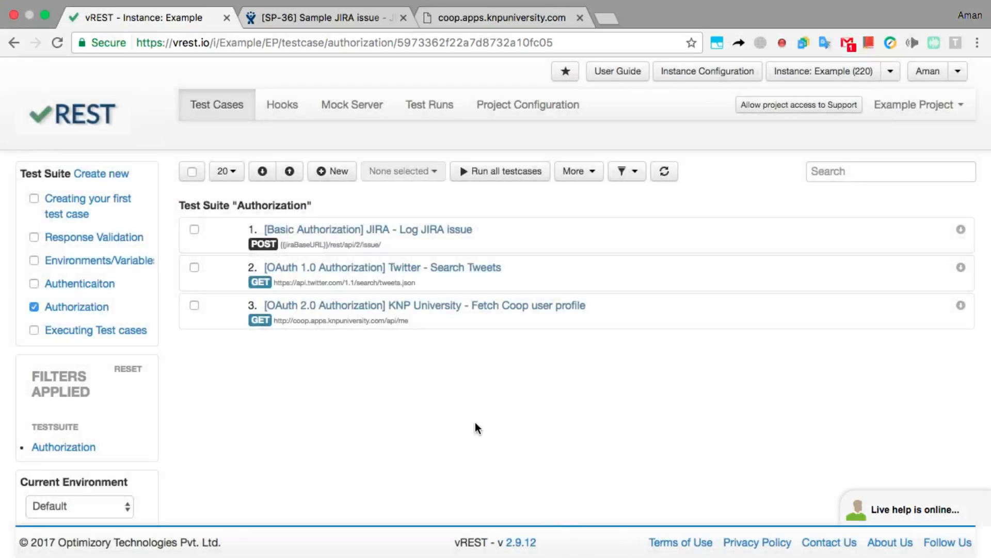
pyautogui.click(637, 320)
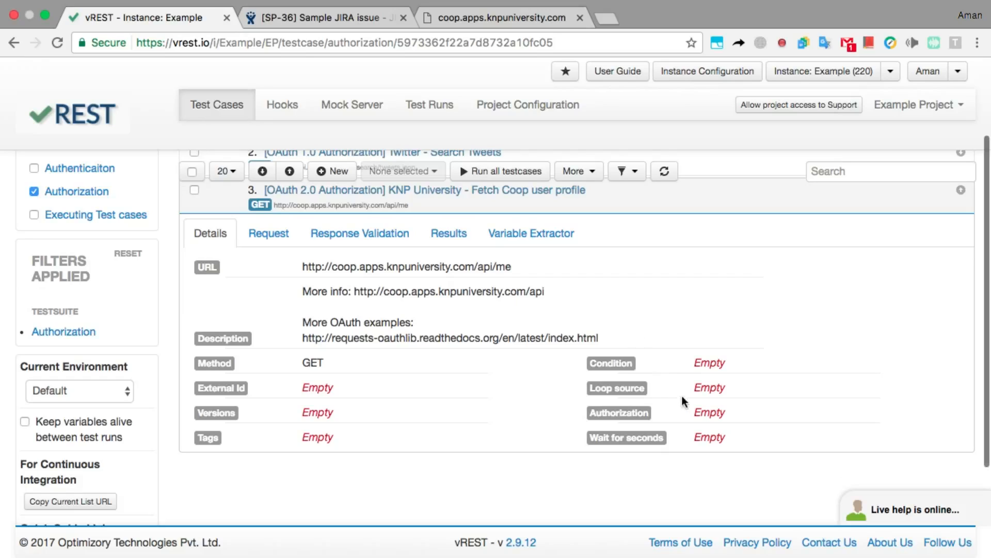
# Set the Fetch Coop user profile test case's authorization to Coop Auth, then collapse it
pyautogui.click(709, 412)
pyautogui.click(706, 413)
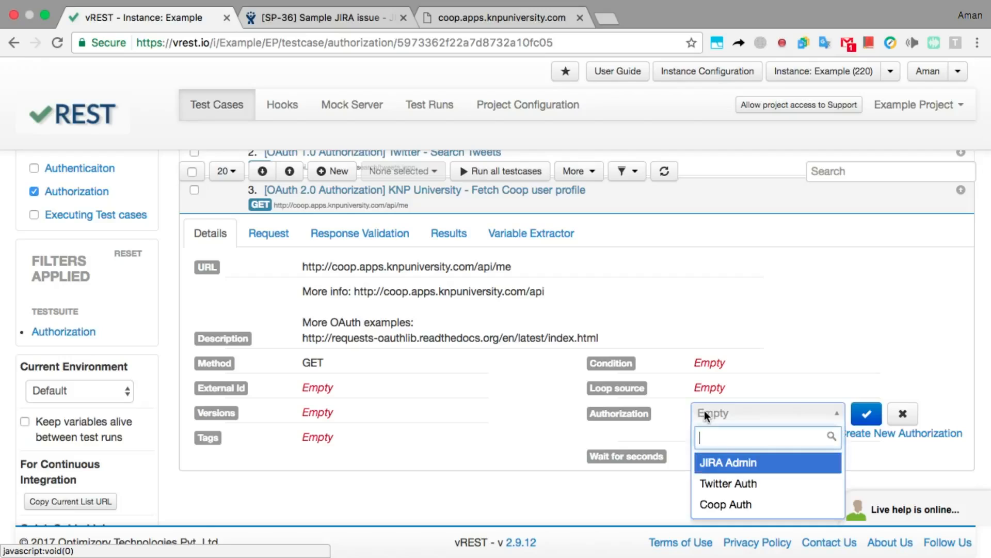
pyautogui.click(718, 505)
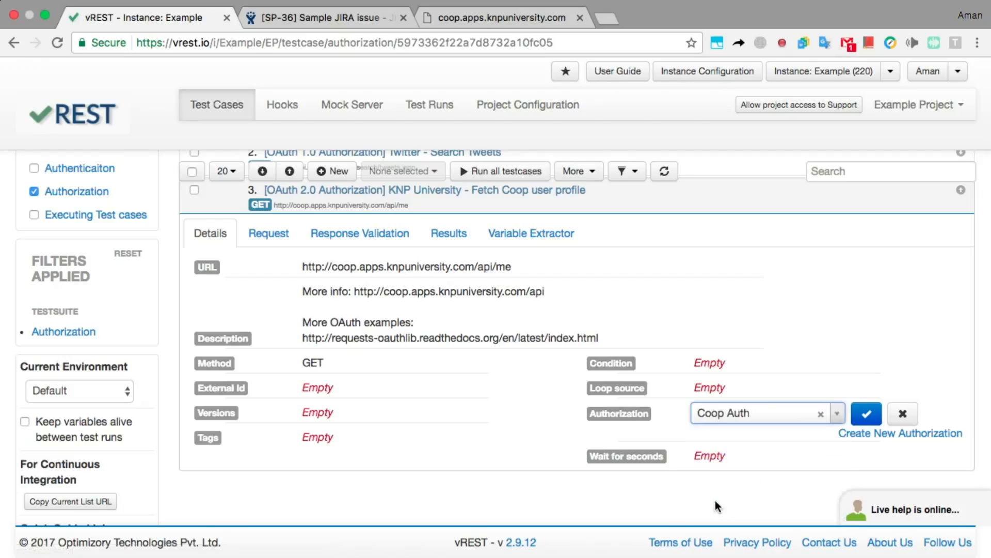
pyautogui.click(858, 419)
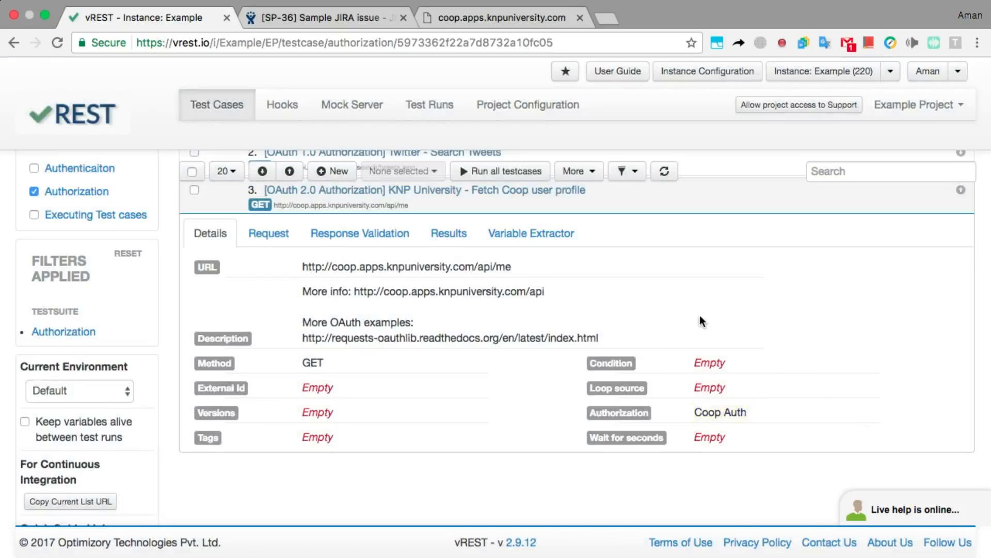
pyautogui.scroll(1, 699, 315)
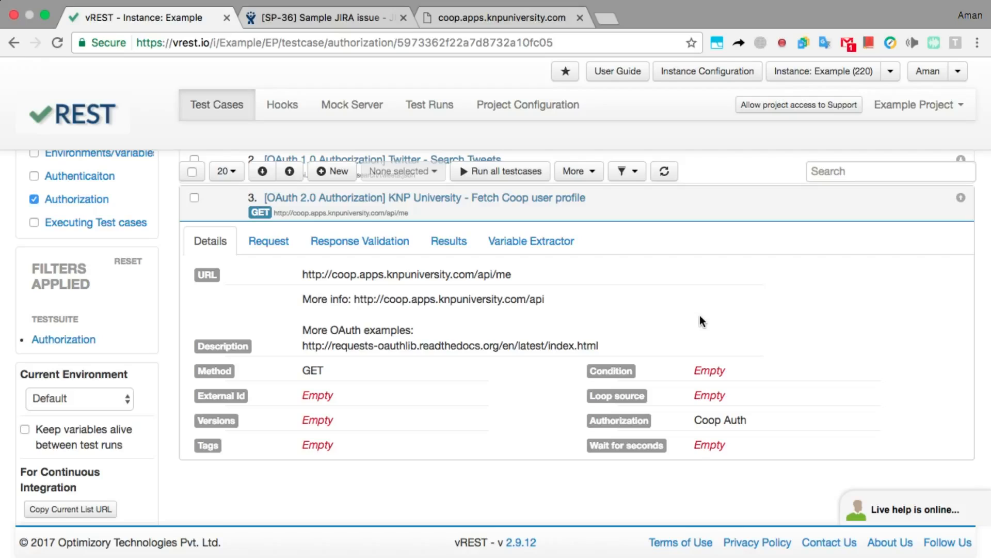
pyautogui.scroll(-2, 562, 441)
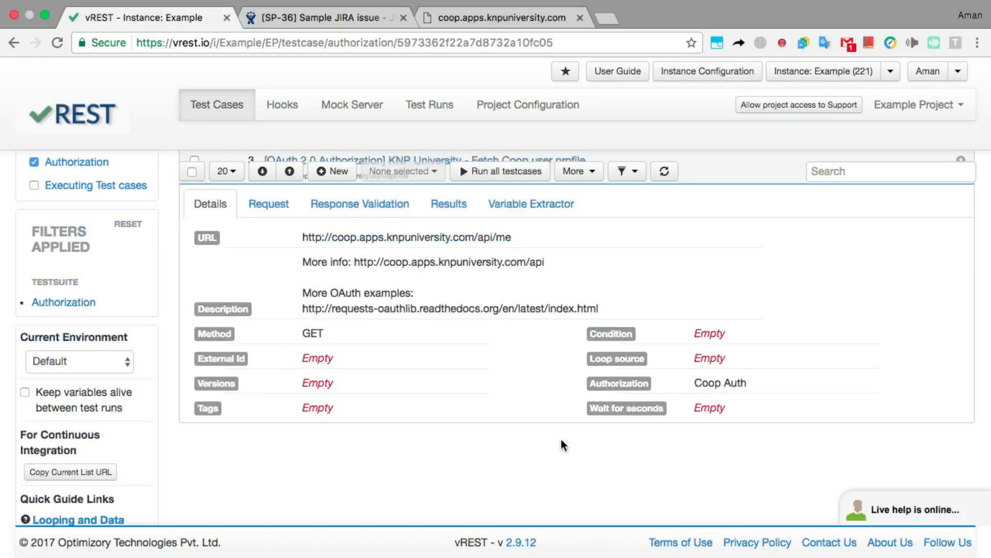
pyautogui.scroll(3, 562, 444)
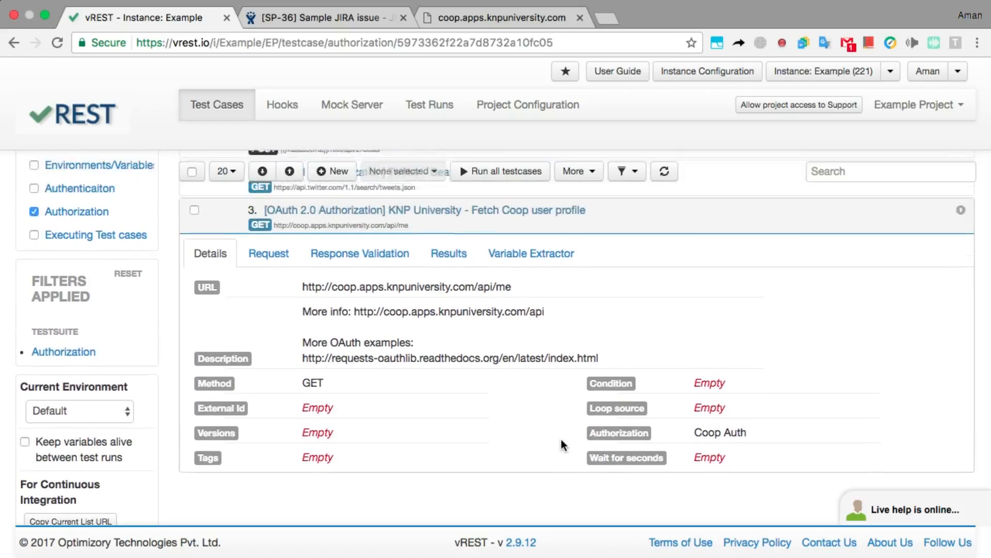
pyautogui.click(740, 275)
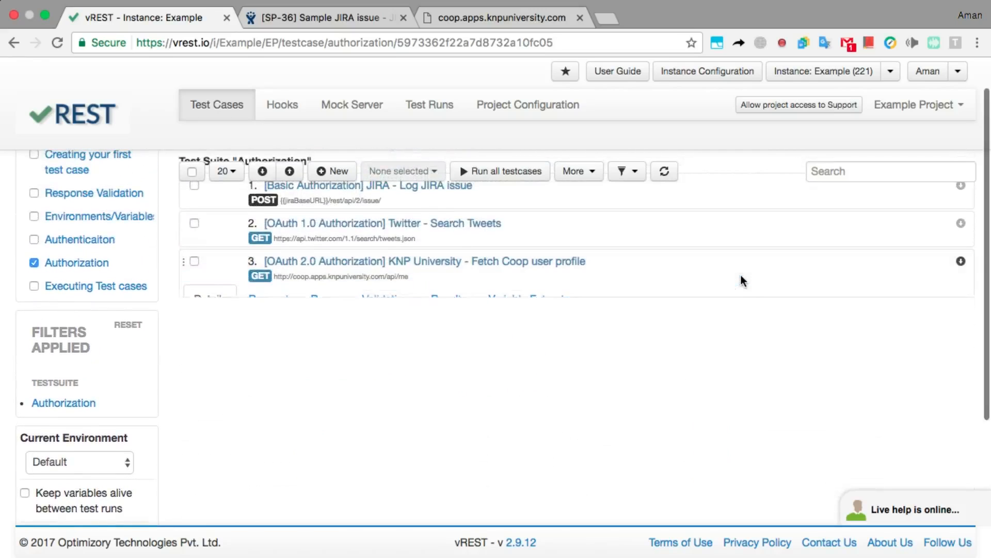
# Start a new authorization with Auth Type set to Raw Authorization
pyautogui.click(596, 173)
pyautogui.click(614, 367)
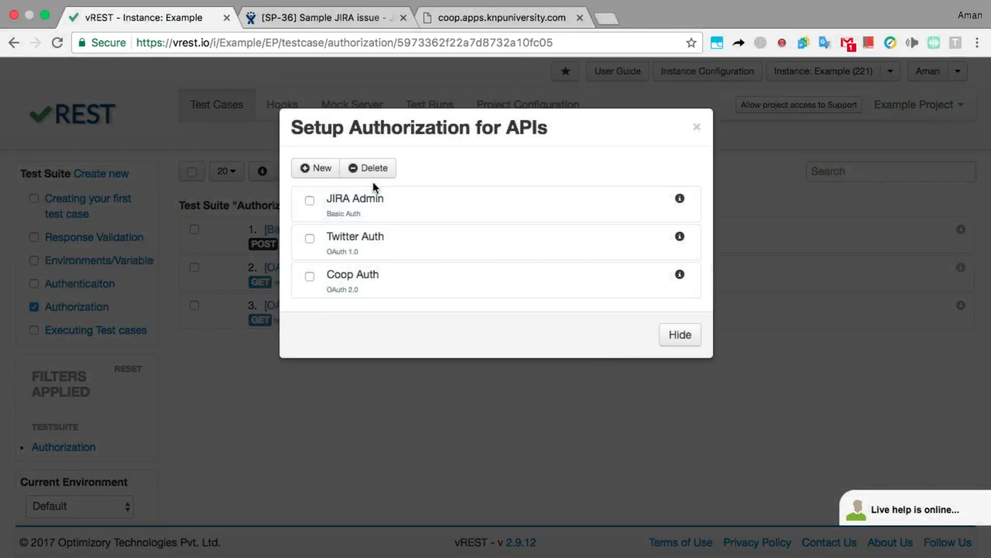
pyautogui.click(320, 173)
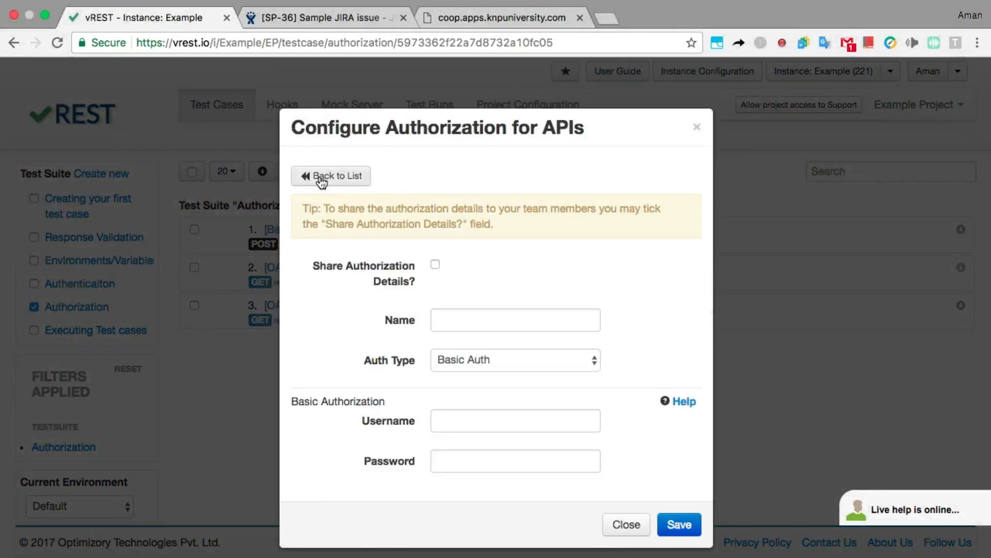
pyautogui.click(464, 357)
pyautogui.click(465, 375)
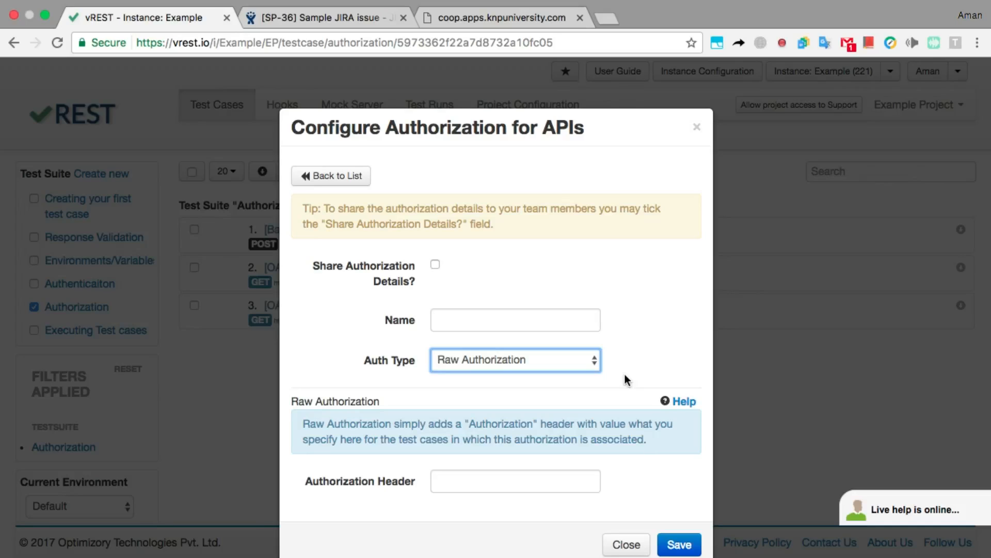
# Discard the unsaved Raw Authorization and view the vREST Authorization documentation page
pyautogui.click(518, 477)
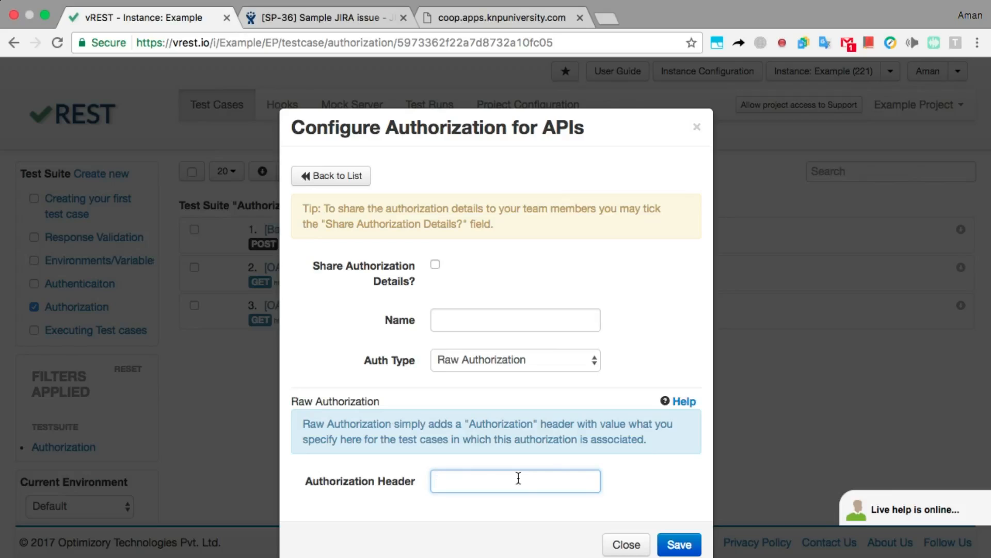
pyautogui.click(624, 545)
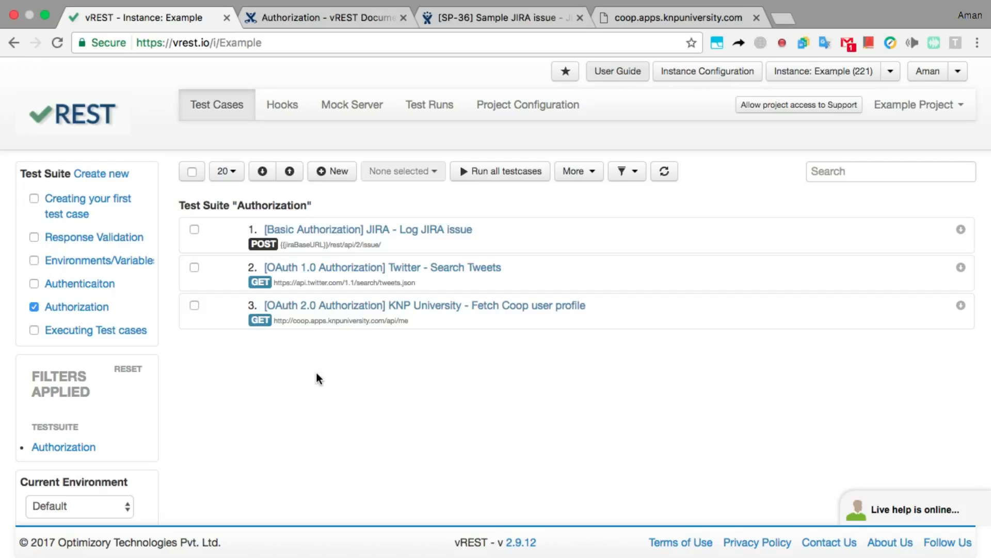
pyautogui.click(361, 23)
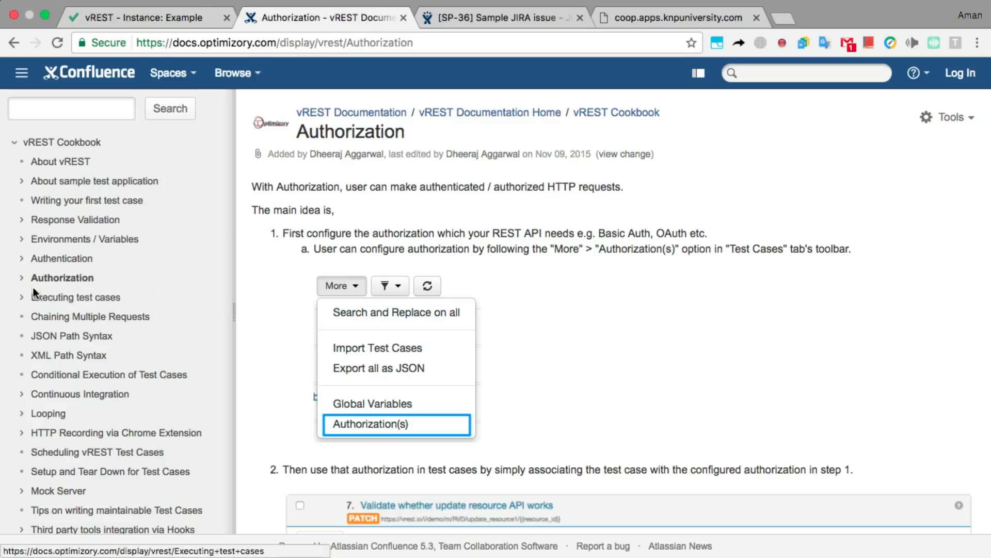
pyautogui.scroll(8, 26, 283)
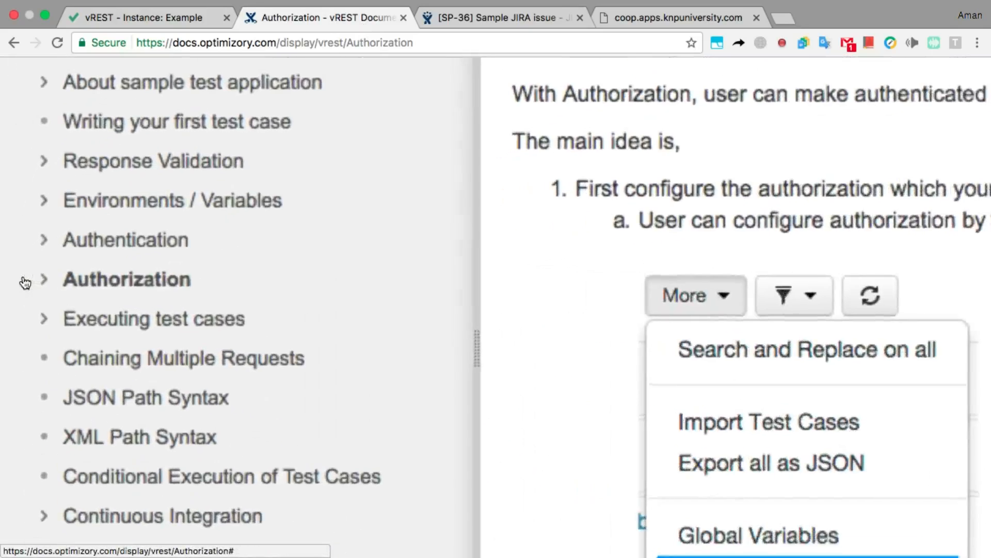